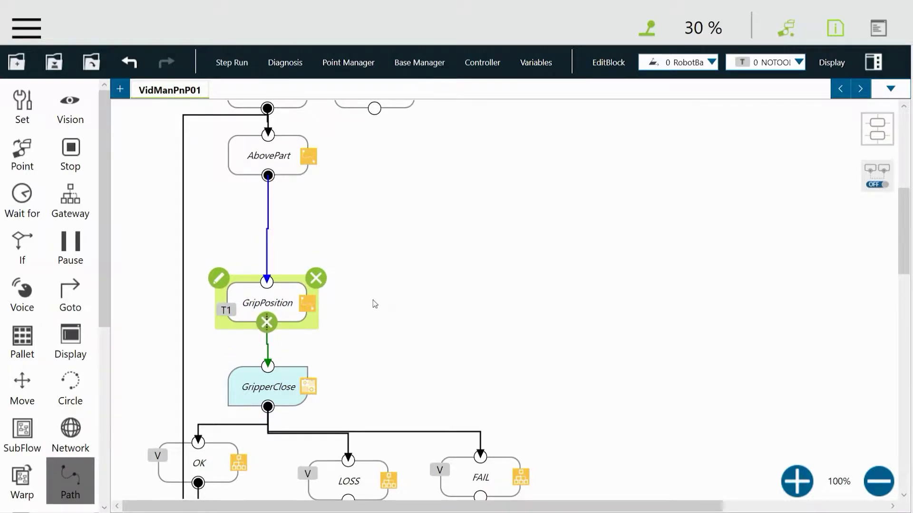
Step: Review the pick-and-place flow from GripPosition through GripperClose, AbovePart and DropOff to GripperOpen, examining each node and its connections
scroll(373, 303, down, 3)
click(265, 308)
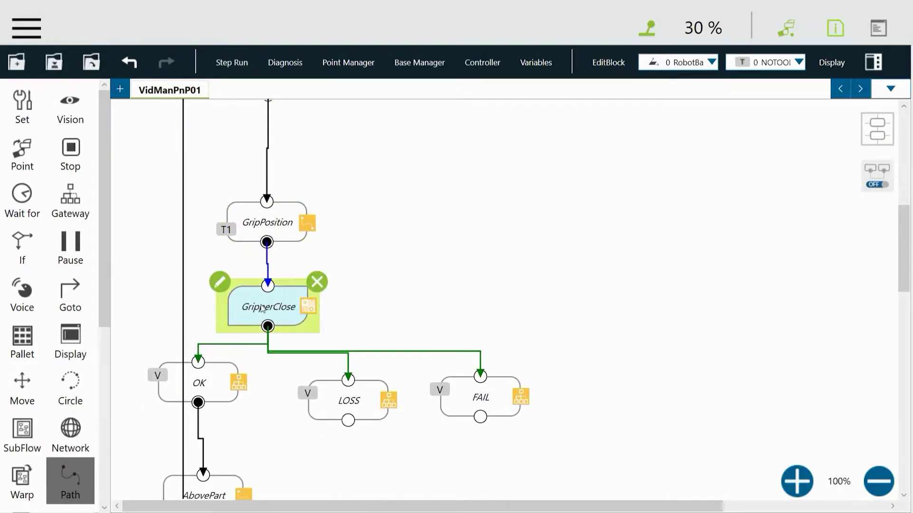
scroll(474, 318, down, 4)
scroll(478, 327, down, 2)
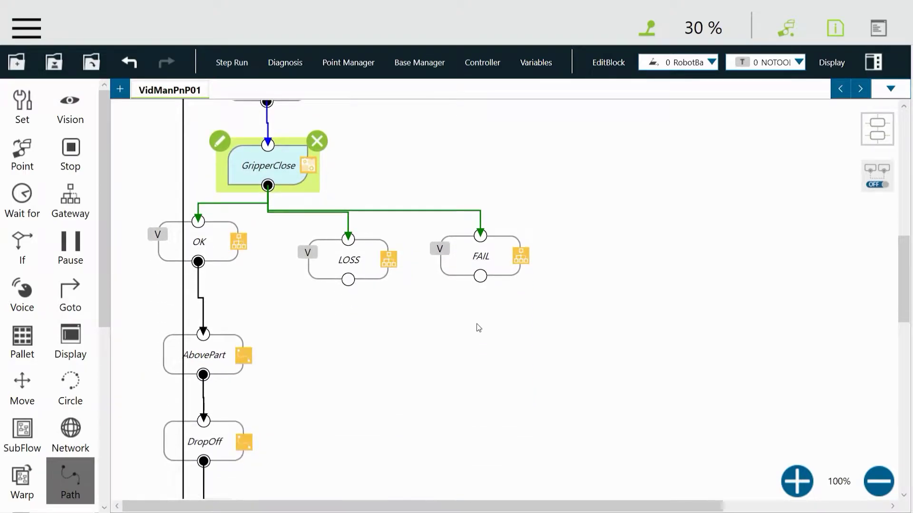
click(216, 360)
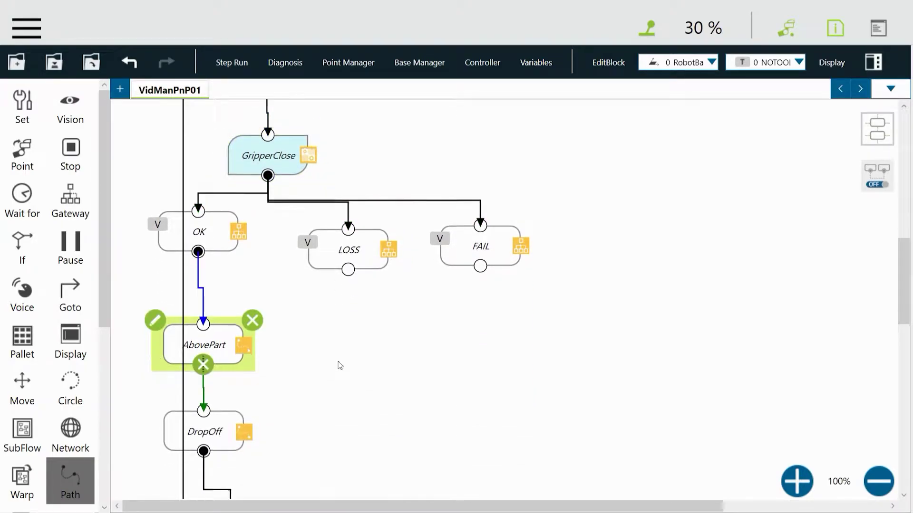
scroll(341, 367, down, 4)
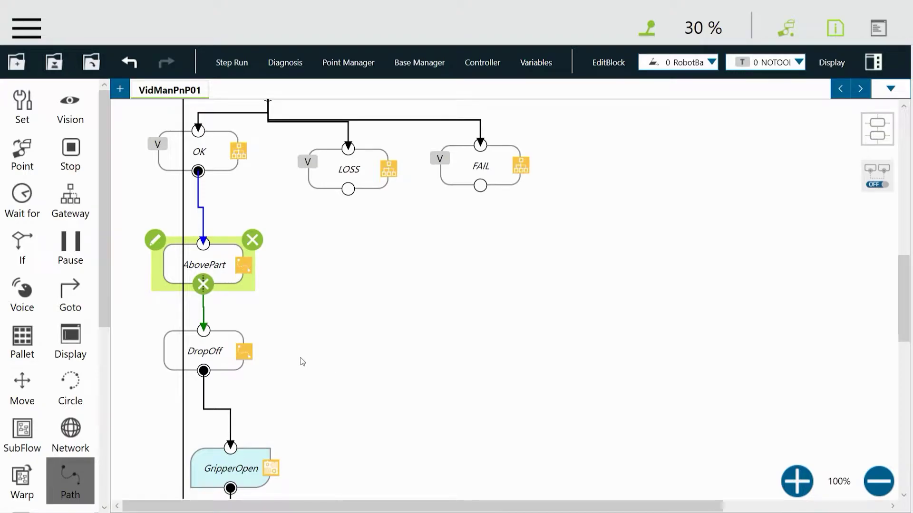
click(210, 347)
scroll(341, 371, down, 5)
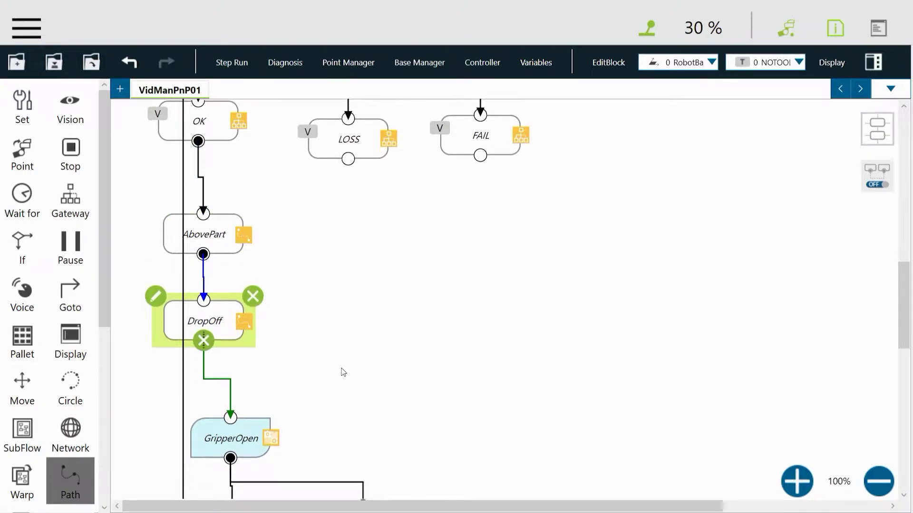
click(244, 354)
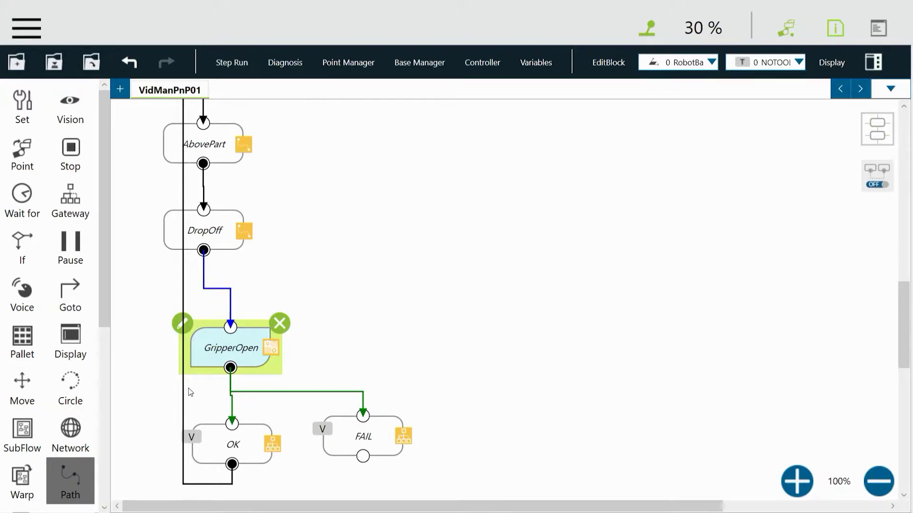
Step: Remove the connection between the first AbovePart node, below GripperInit's OK branch, and GripPosition
scroll(280, 304, up, 8)
scroll(281, 304, up, 12)
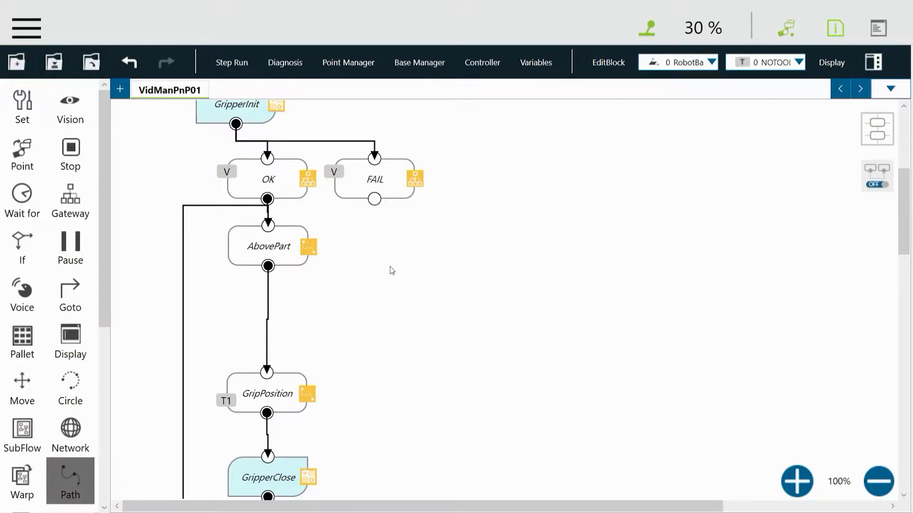
click(265, 249)
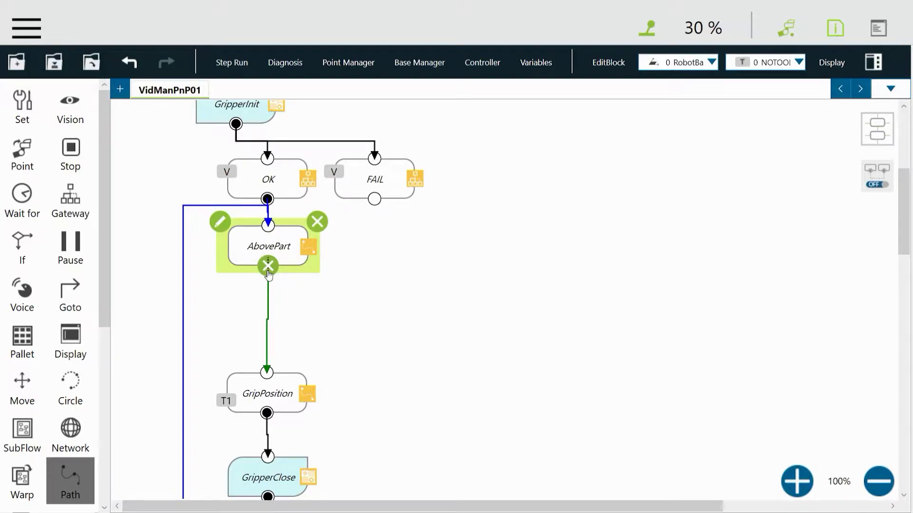
click(268, 266)
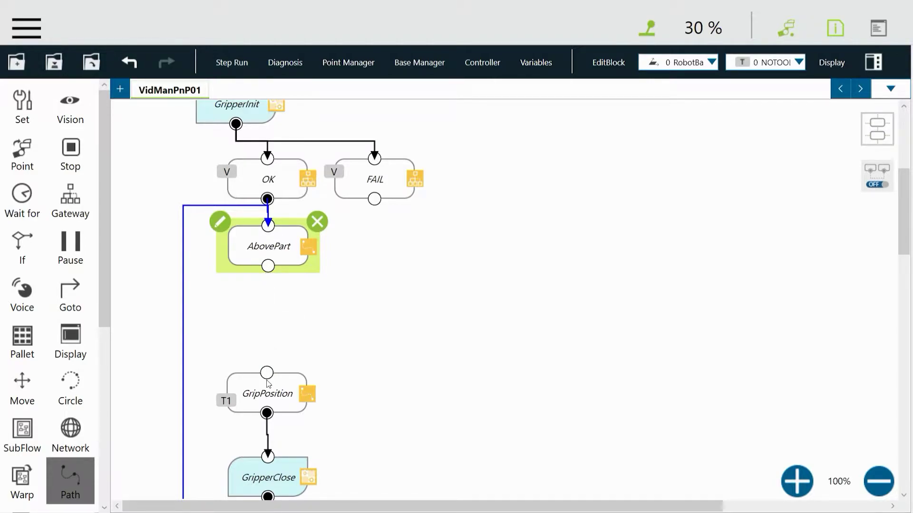
Step: Insert a Vision node after AbovePart and connect its Pass output to GripPosition
click(70, 107)
drag(70, 107, 269, 314)
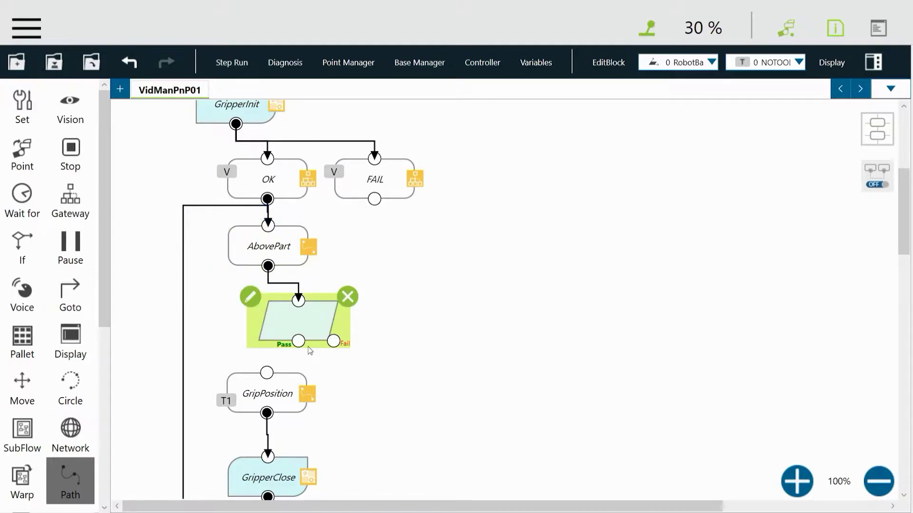
drag(297, 342, 271, 378)
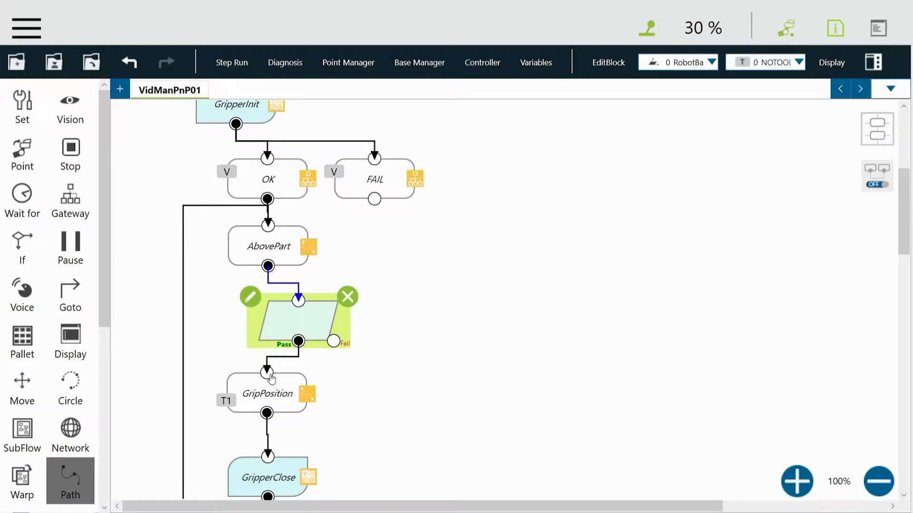
Step: Open the Vision node's job list and delete the existing vision job FindUSB03
click(250, 299)
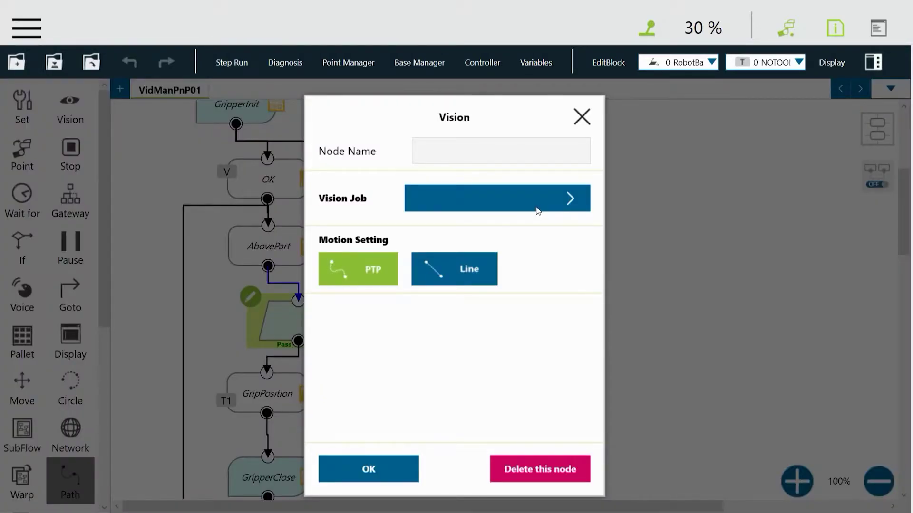
click(572, 199)
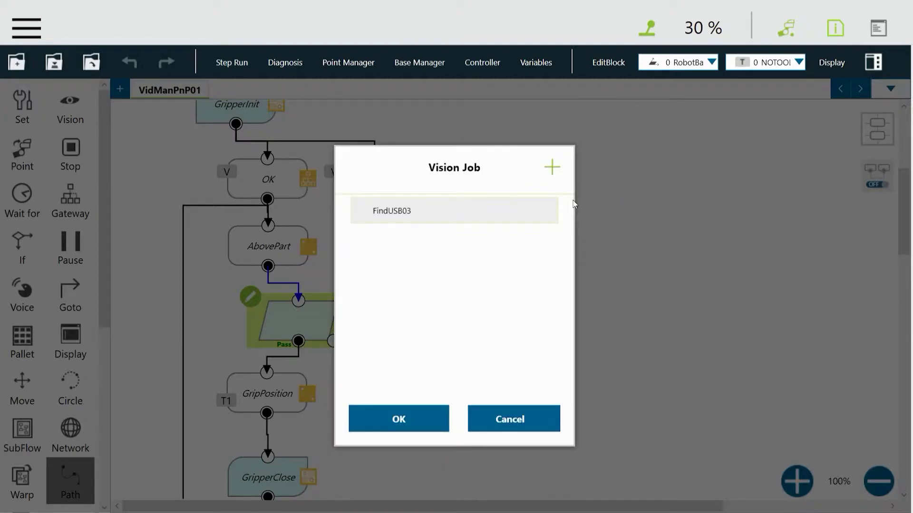
click(415, 217)
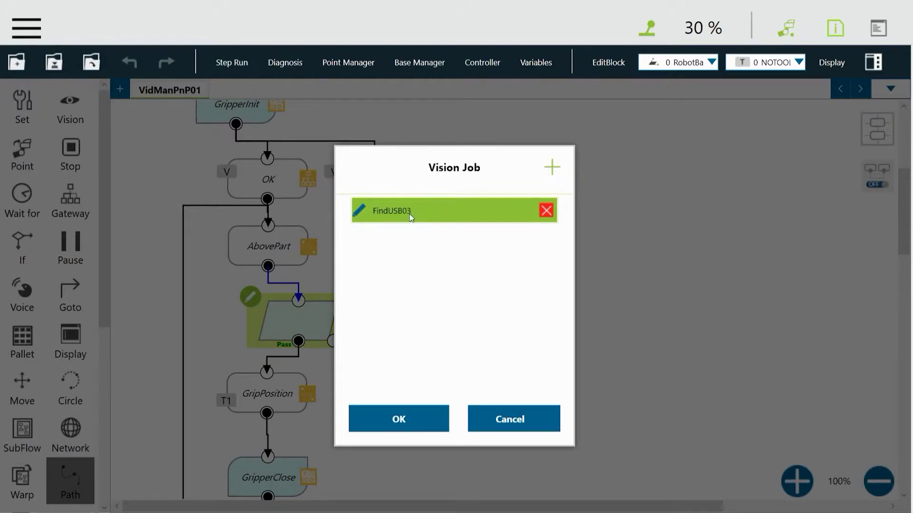
click(547, 212)
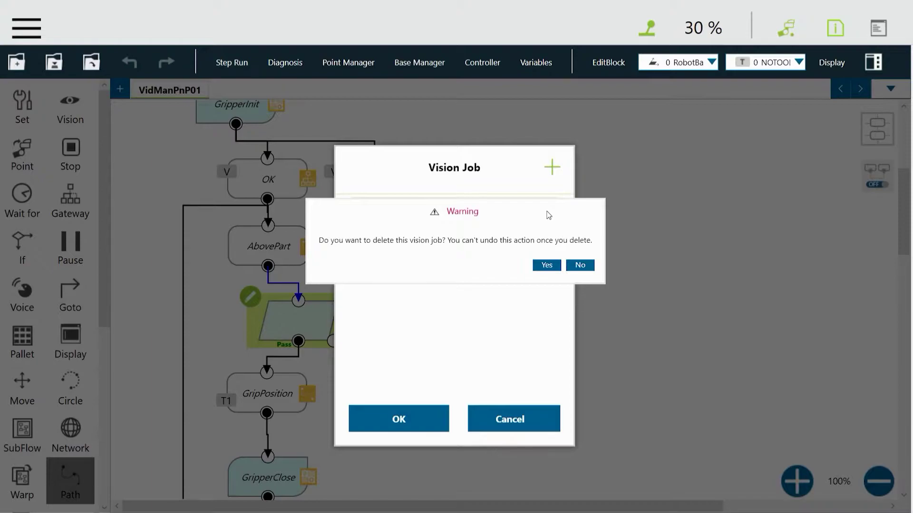
click(548, 264)
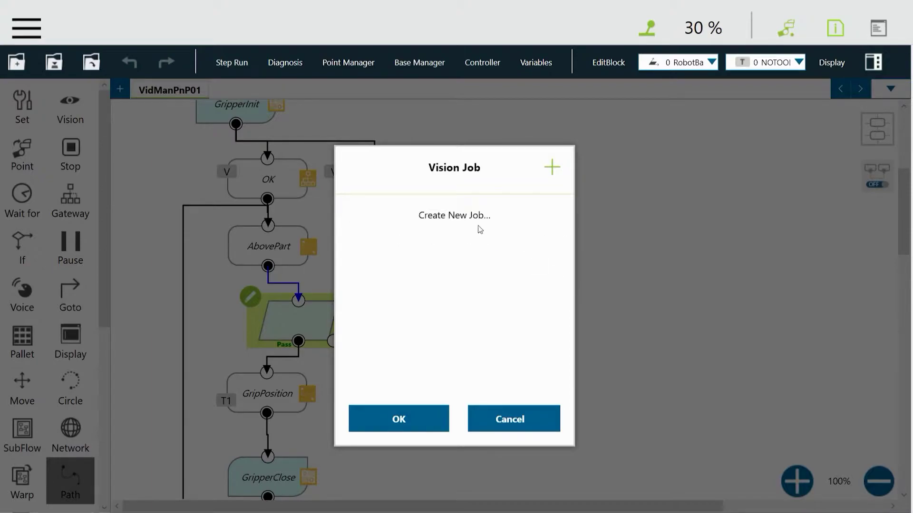
Step: Create a new vision job named FindUSB04
click(552, 168)
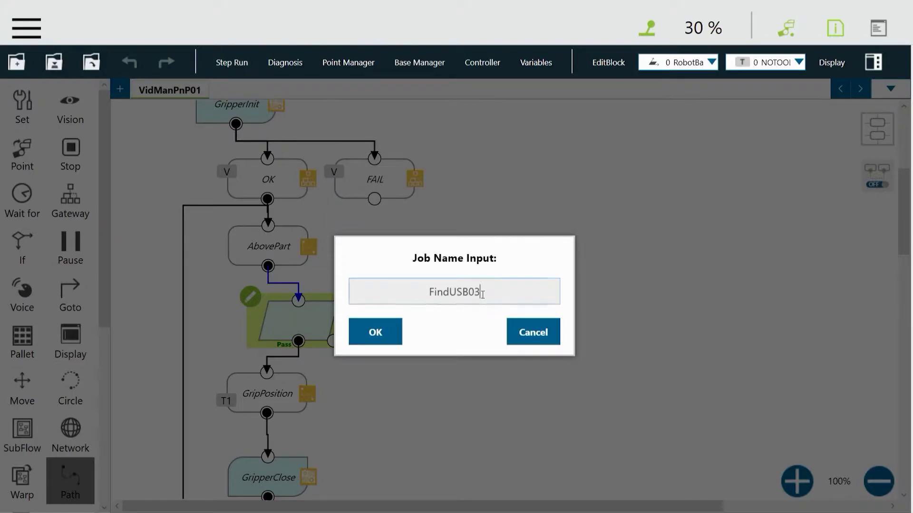
key(BackSpace)
text(4)
click(376, 332)
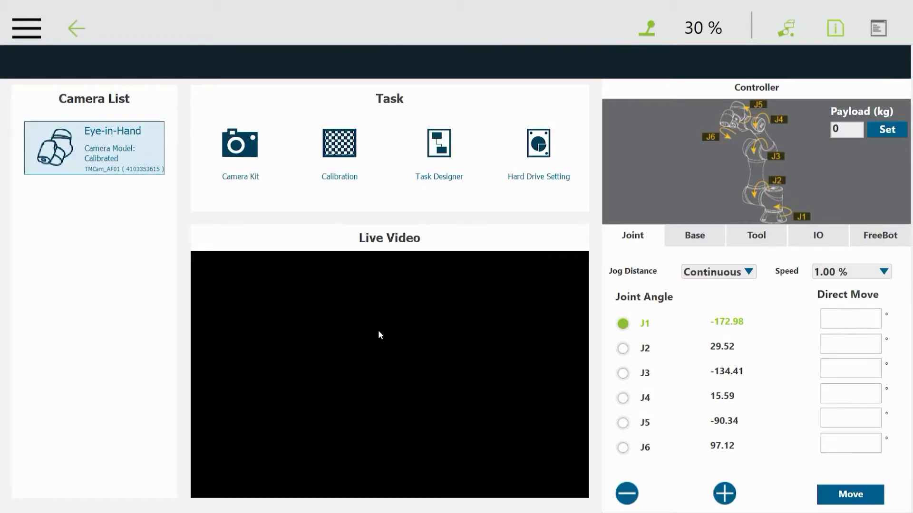
Step: Start a Fixed Point application in the Task Designer and load the workspace WorkSpCal04
click(445, 151)
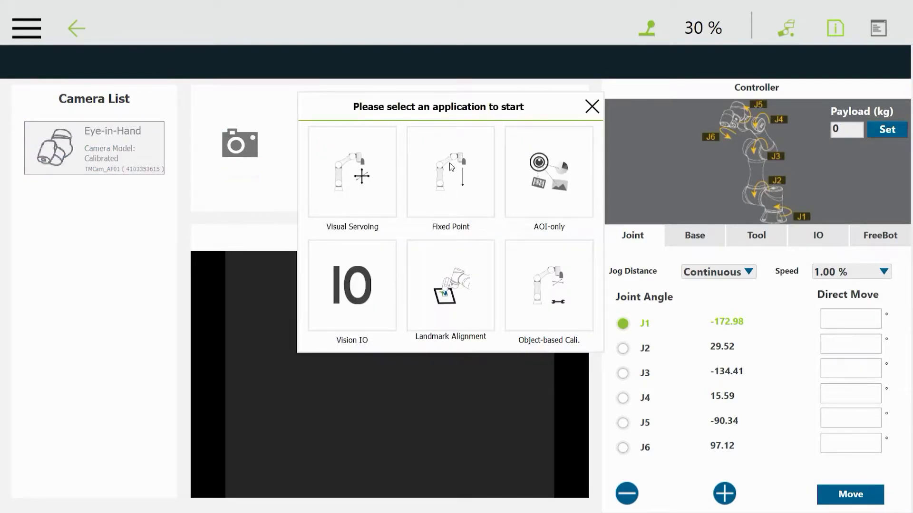
click(457, 192)
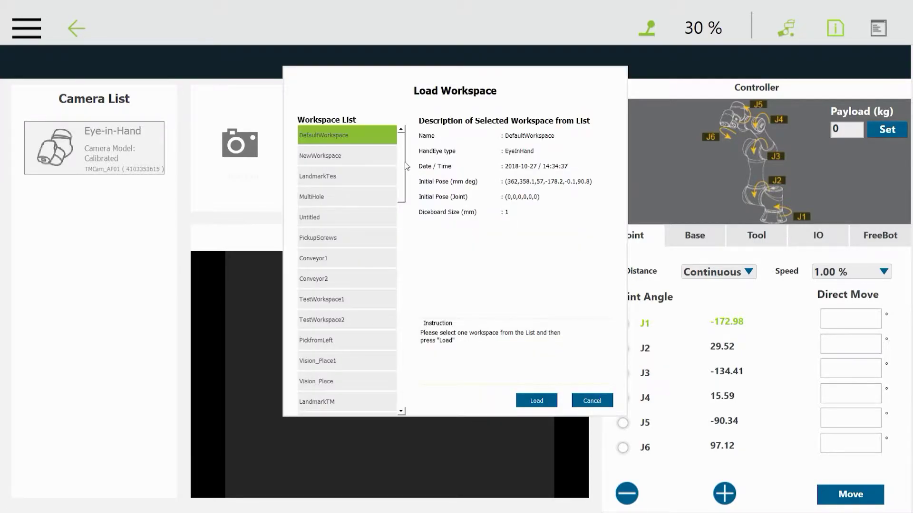
scroll(403, 157, down, 3)
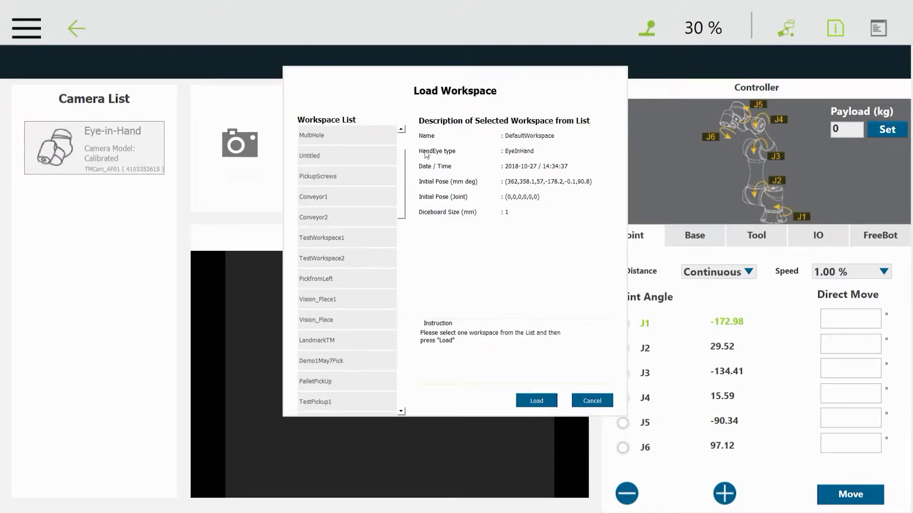
scroll(402, 206, down, 5)
drag(401, 204, 394, 376)
click(323, 387)
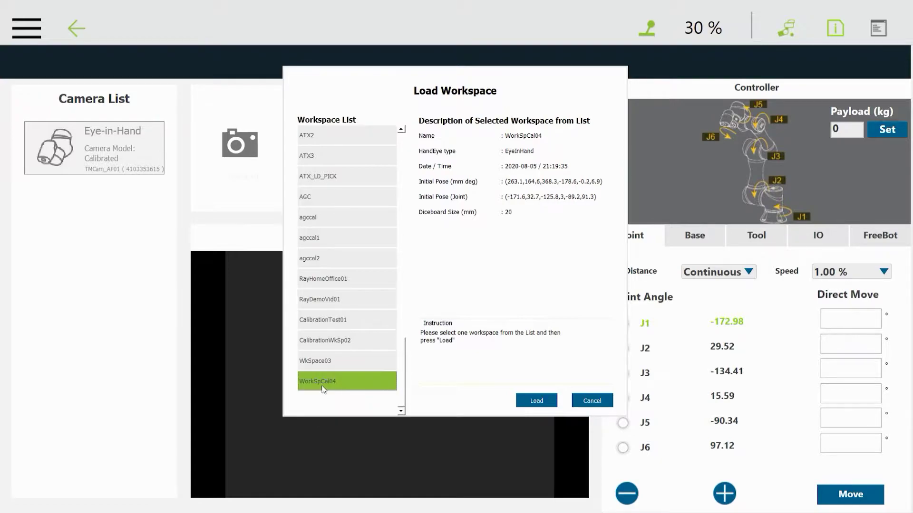
click(537, 401)
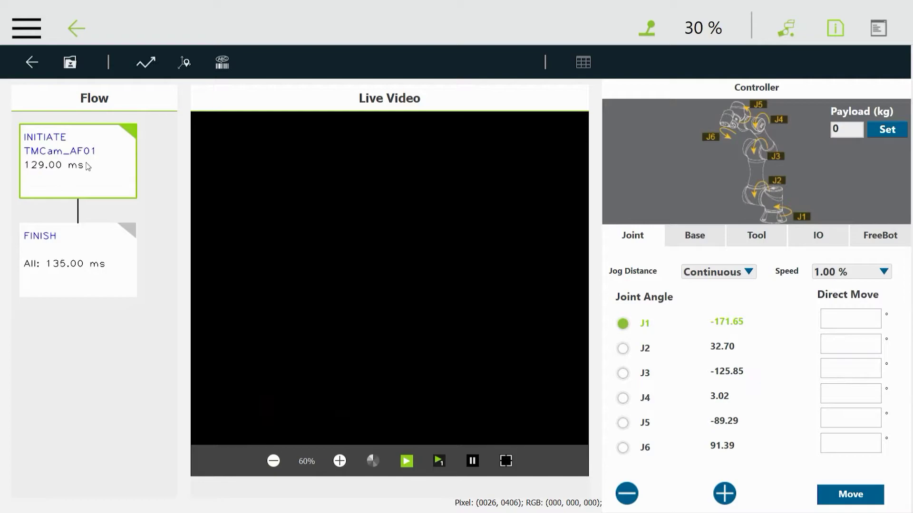
Step: Enable the lighting in the INITIATE block's settings and open its camera parameters for adjustment
double_click(85, 163)
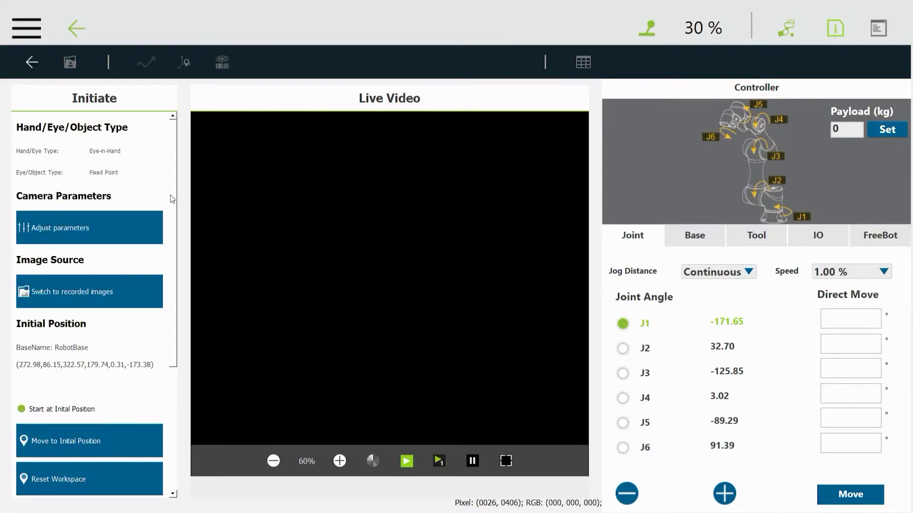
scroll(175, 217, down, 1)
drag(175, 217, 176, 338)
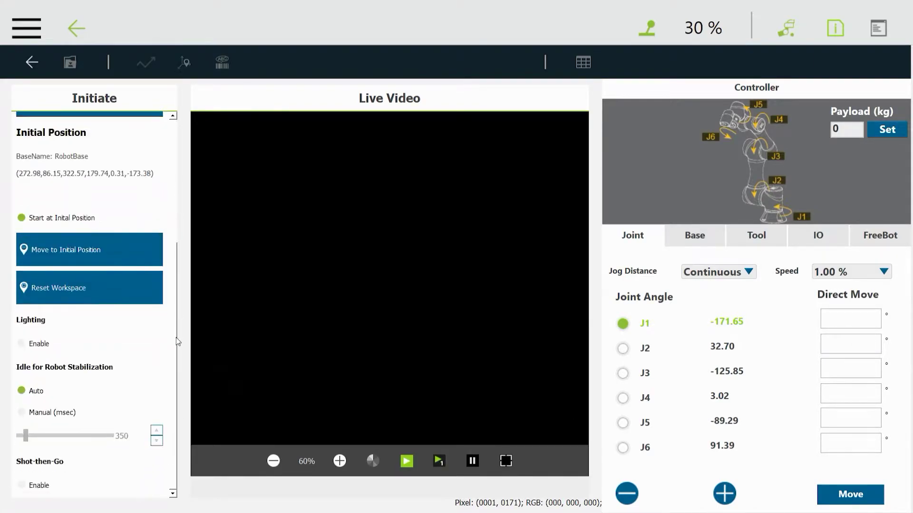
click(22, 346)
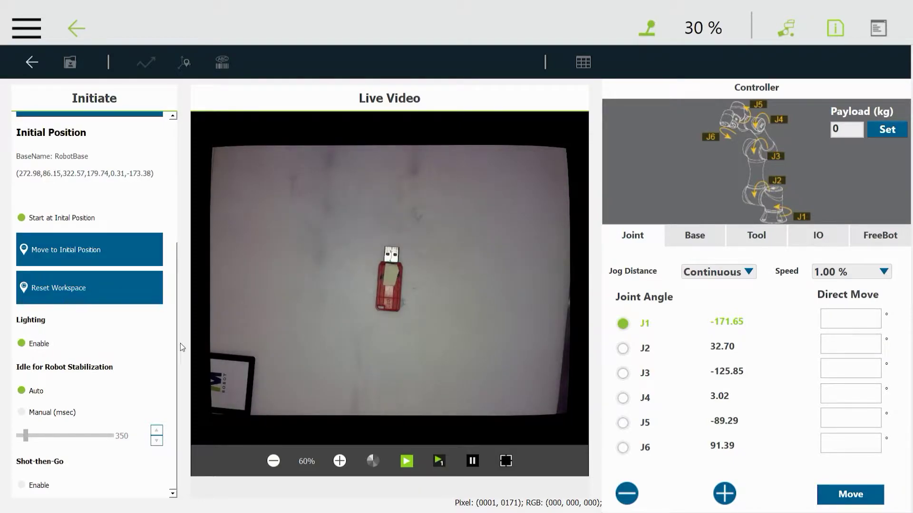
drag(172, 350, 178, 223)
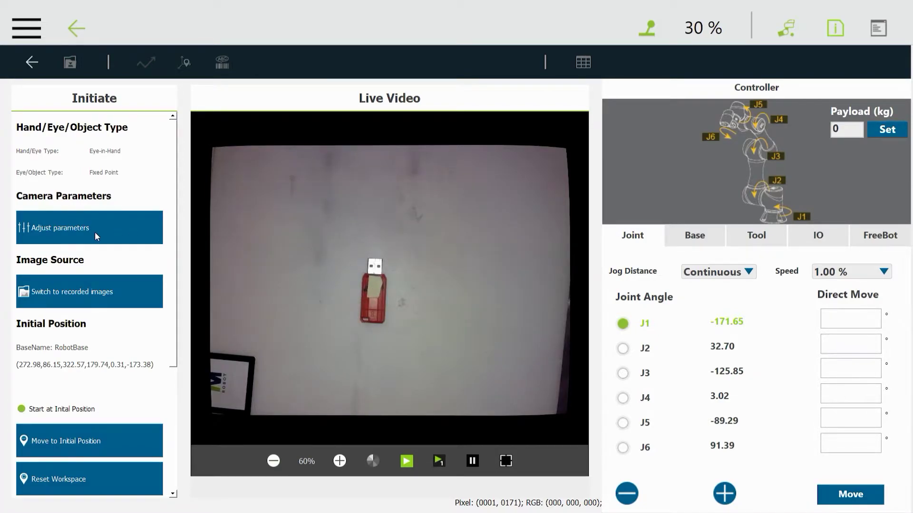
click(53, 230)
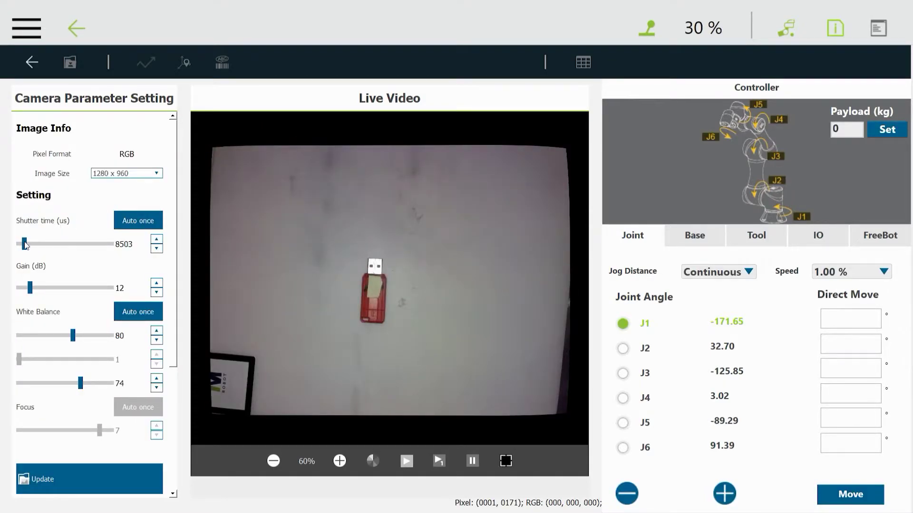
Step: Try shutter times of about 3059 and 12574 µs, and run the automatic shutter adjustment once
mouse_move(26, 244)
mouse_down()
mouse_move(89, 244)
mouse_move(21, 245)
mouse_up()
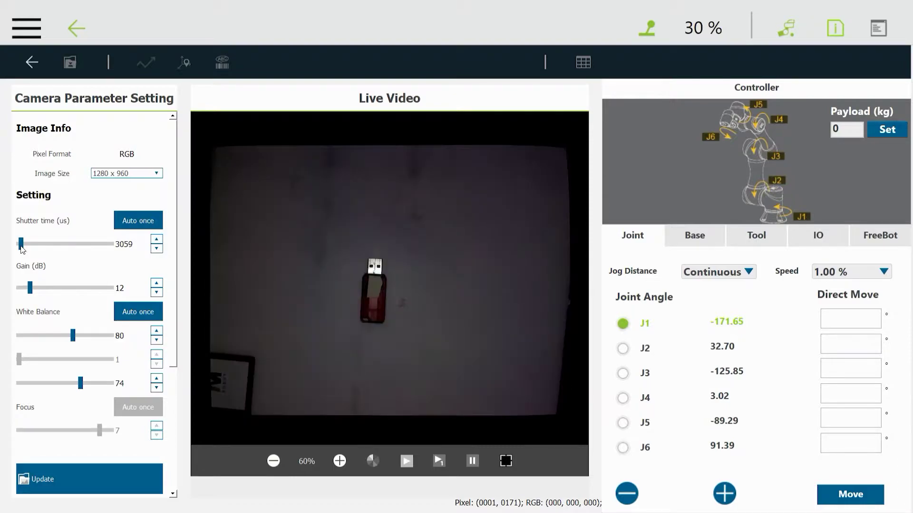
drag(22, 244, 26, 245)
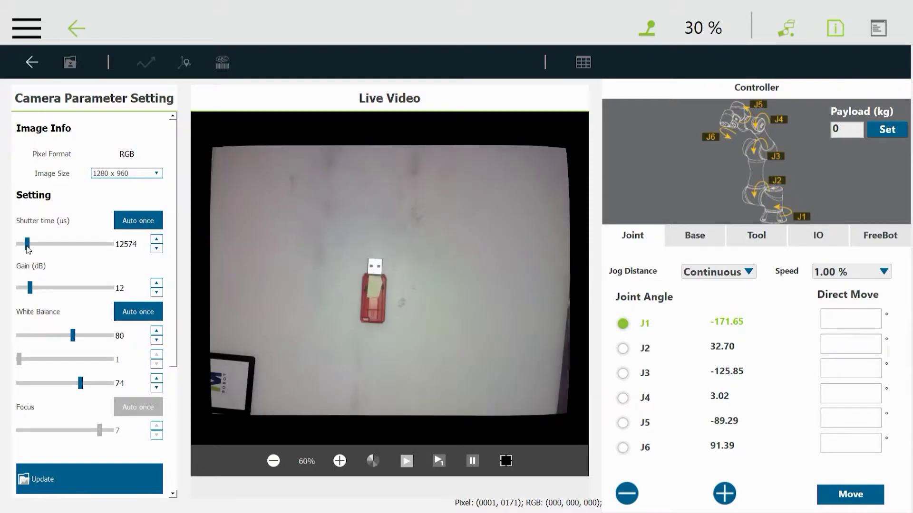
click(141, 221)
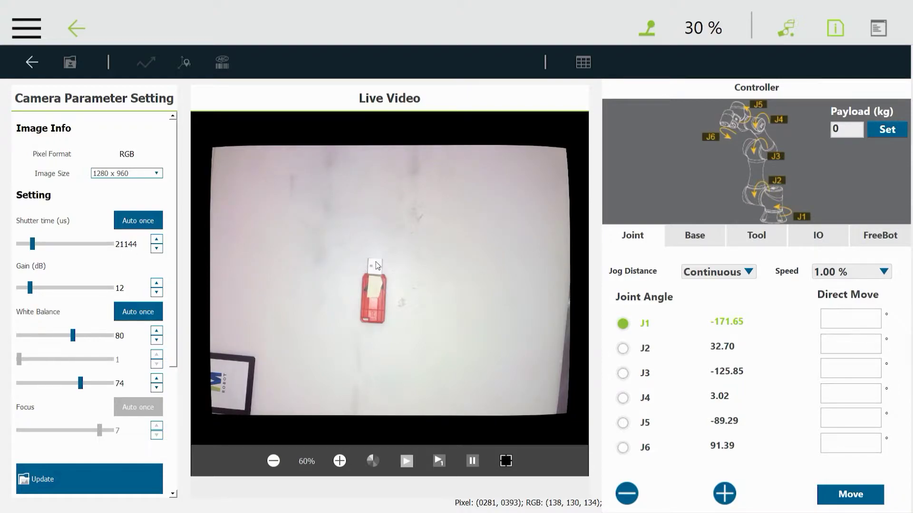
Step: Set the camera's shutter time to 11000 µs and run the automatic white balance once
double_click(117, 245)
text(11000)
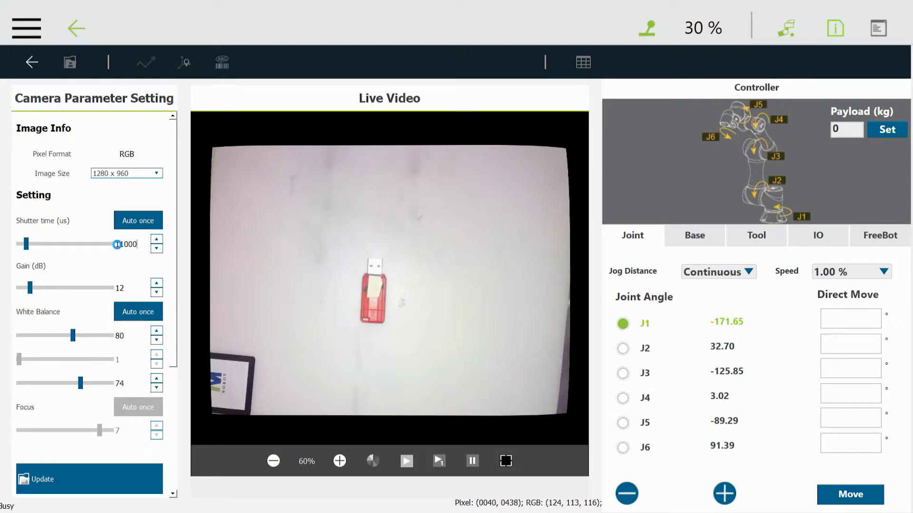
double_click(118, 245)
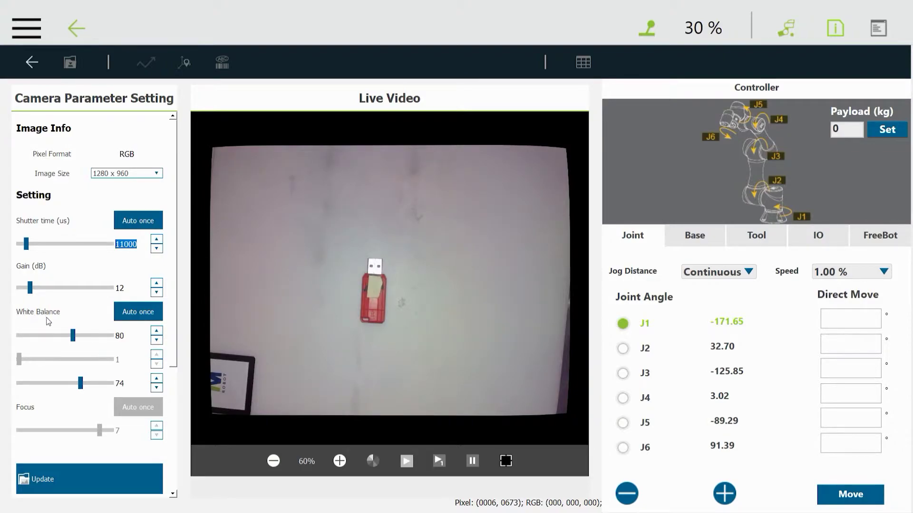
click(139, 316)
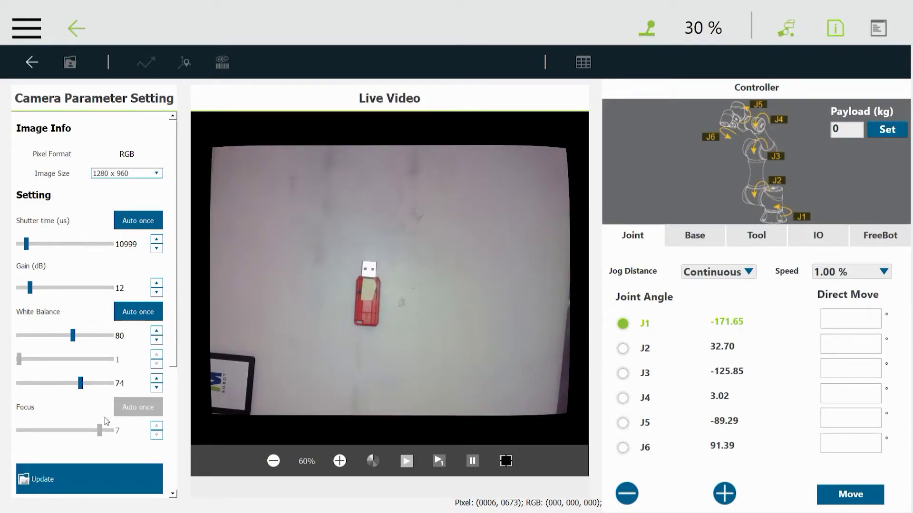
drag(175, 349, 166, 414)
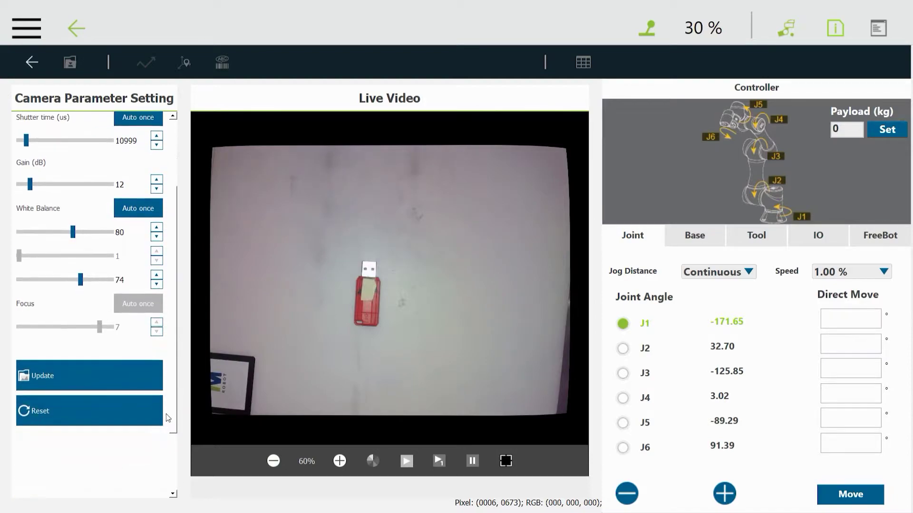
Step: Update the camera with the adjusted parameters and return from the INITIATE settings to the job flow
click(37, 367)
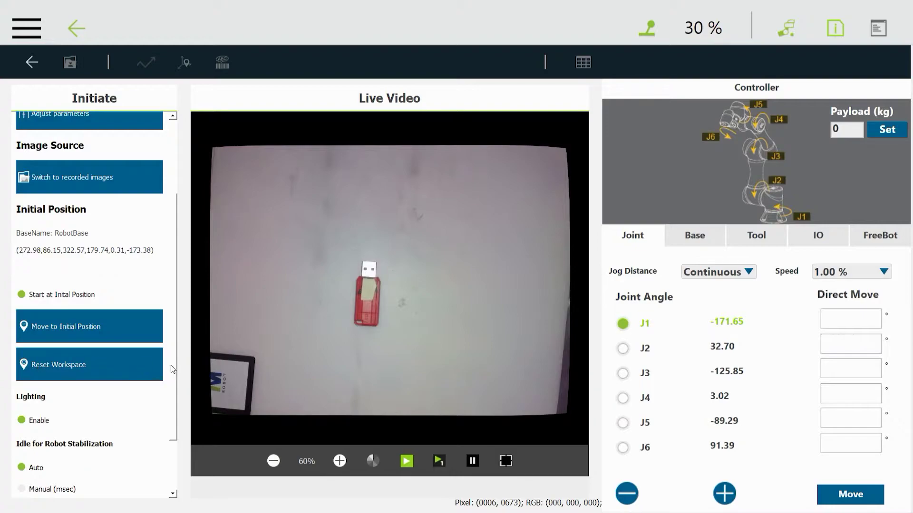
scroll(173, 368, up, 1)
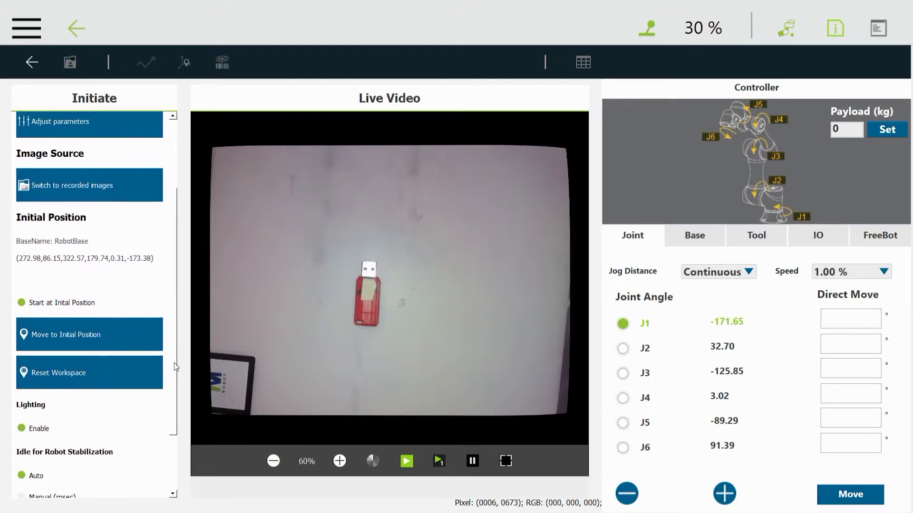
scroll(174, 367, up, 5)
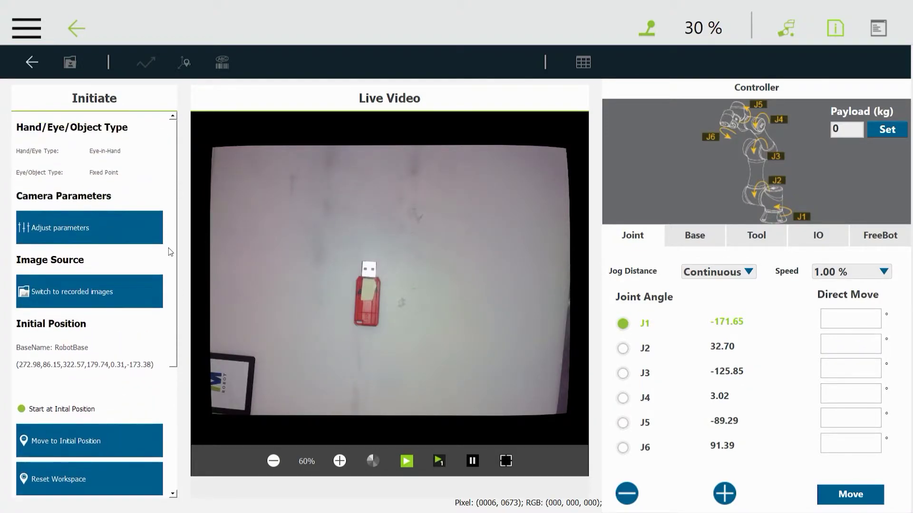
click(28, 66)
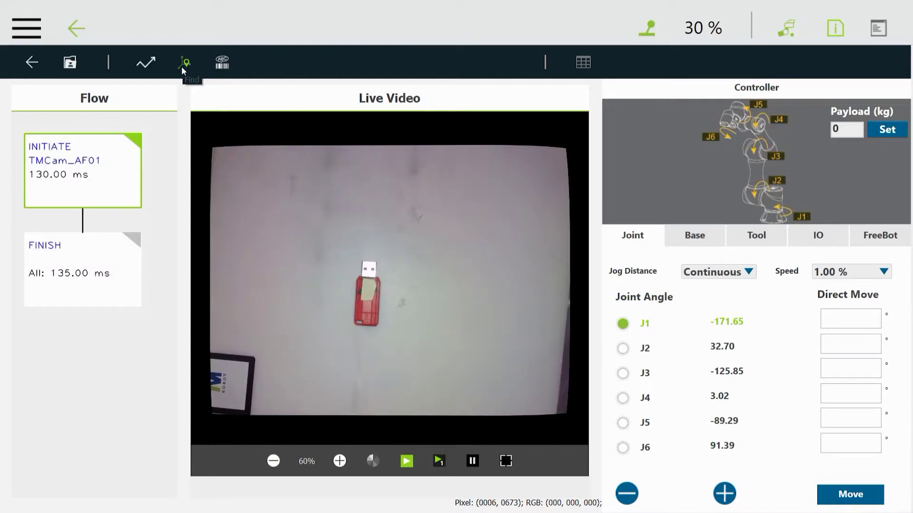
Step: Add a Pattern Matching(Shape) find block to the flow and name it USB_Party
click(183, 65)
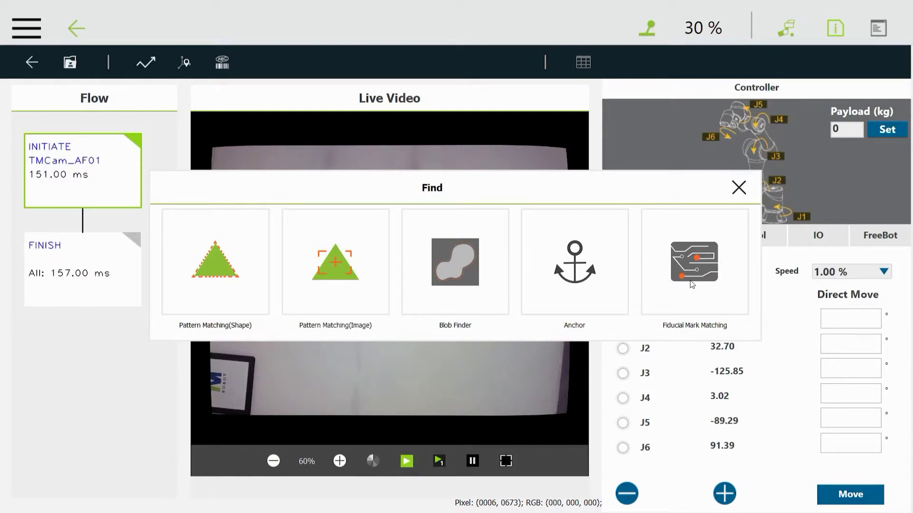
click(220, 281)
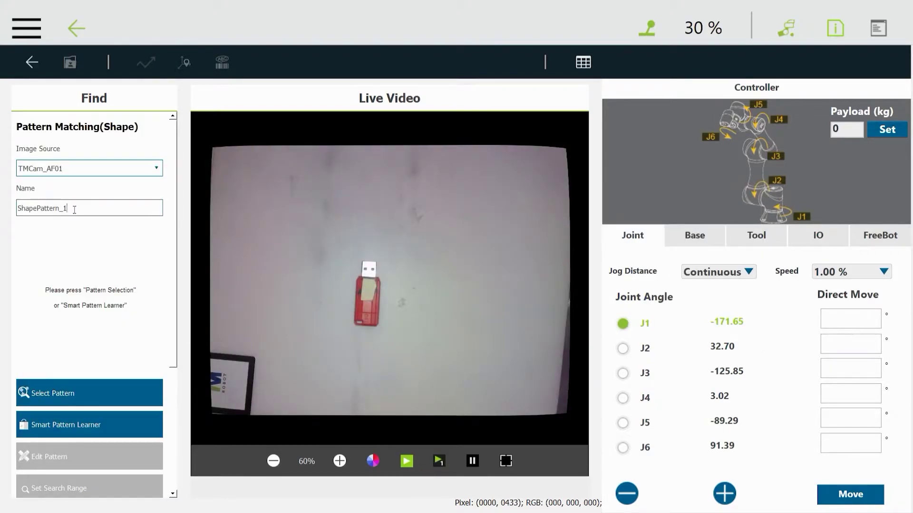
drag(19, 211, 68, 209)
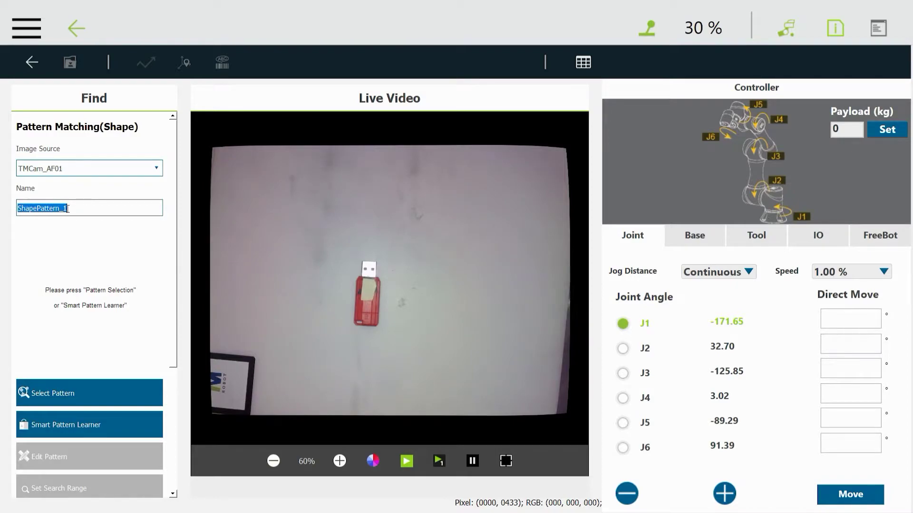
text(USB_Party)
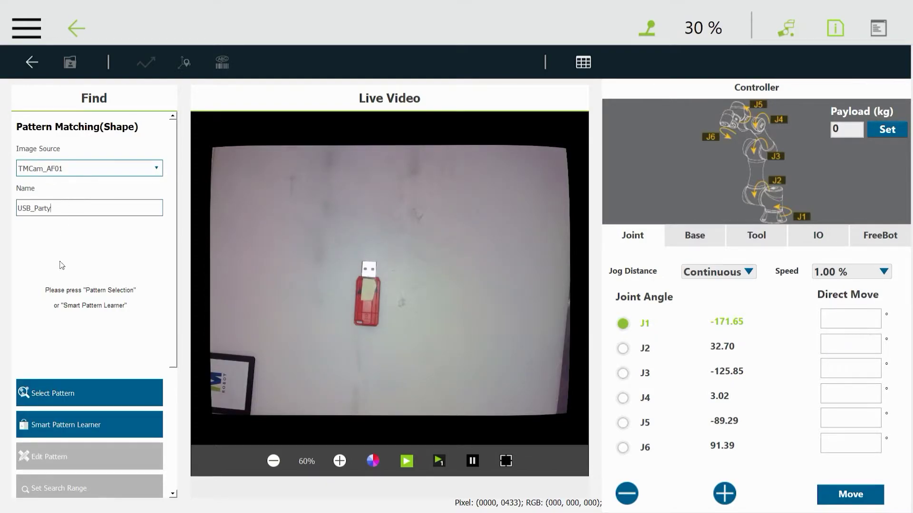
Step: Select the USB stick's metal connector and upper body in the image as the pattern to match
click(49, 396)
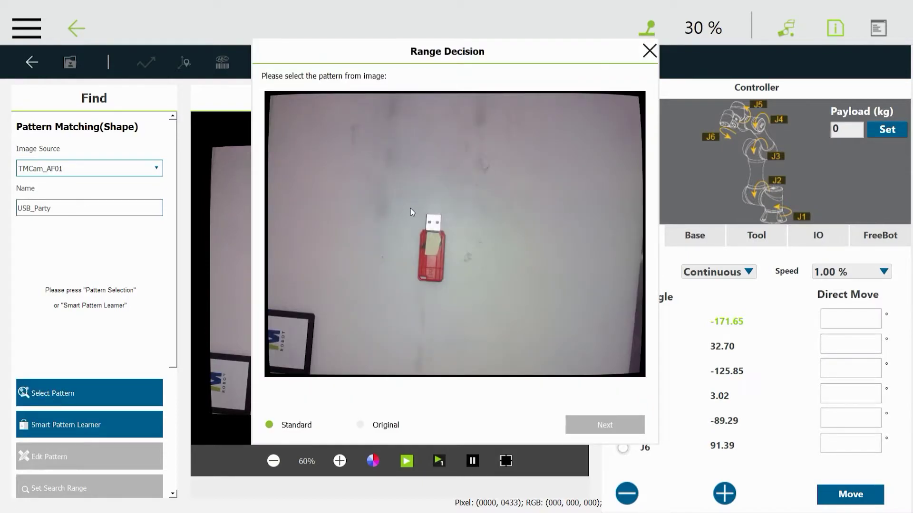
drag(414, 208, 448, 260)
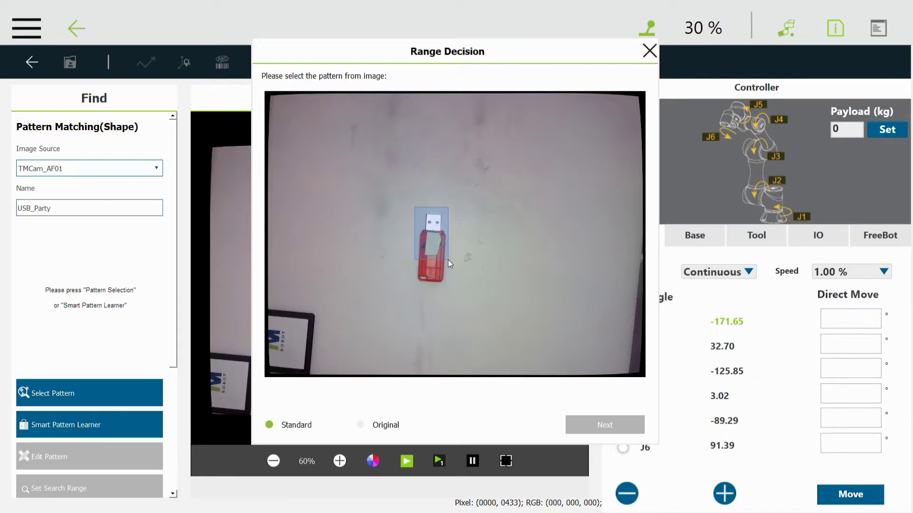
drag(448, 260, 447, 259)
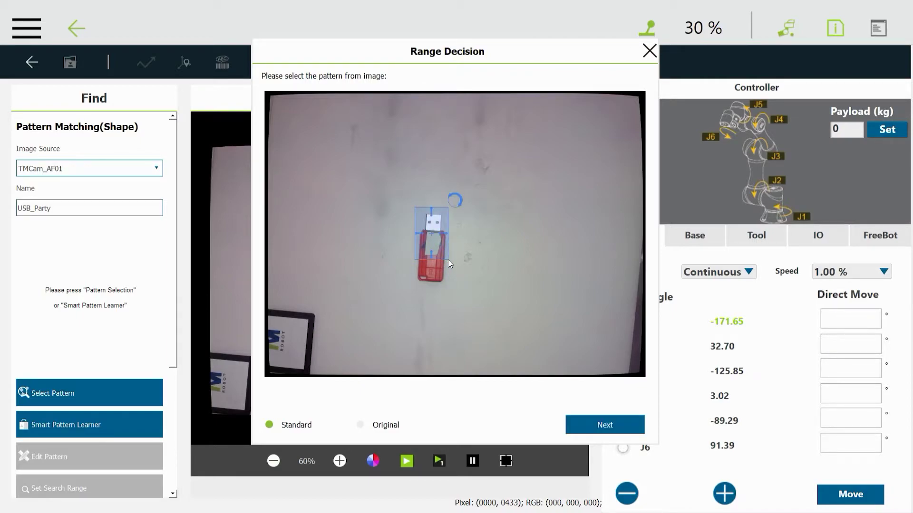
click(592, 425)
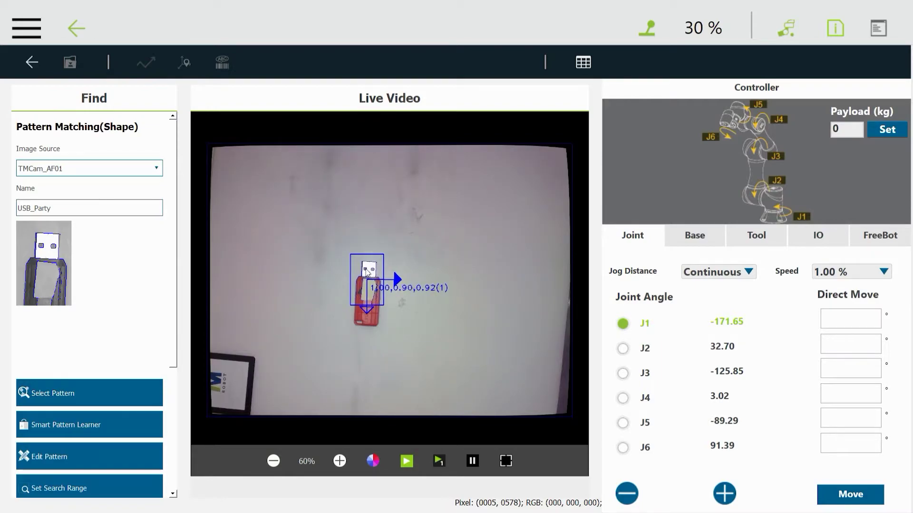
Step: Edit the pattern and erase the outlines of the connector's two holes with the 40*40 eraser
click(50, 457)
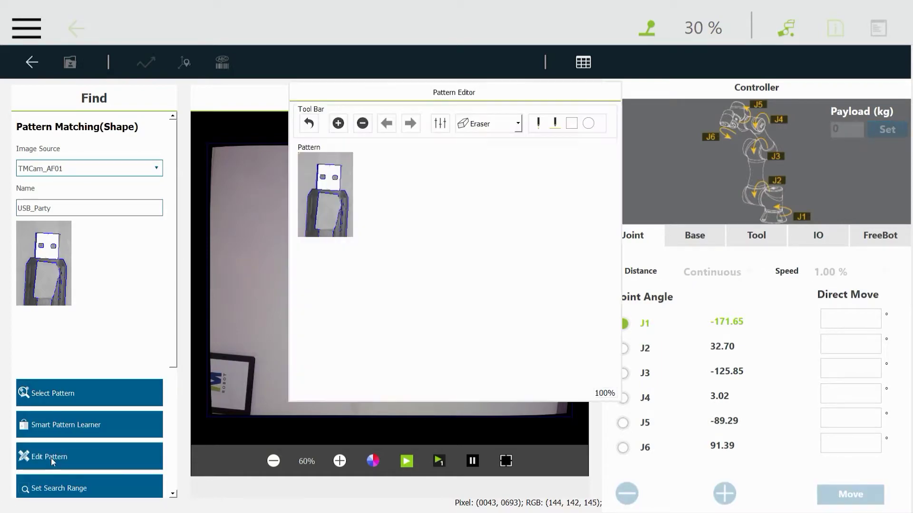
click(338, 124)
click(338, 124)
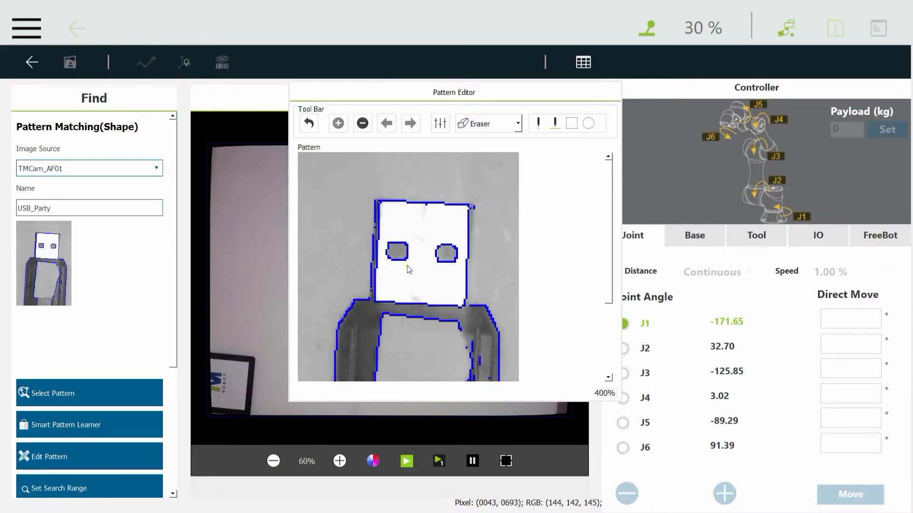
click(498, 127)
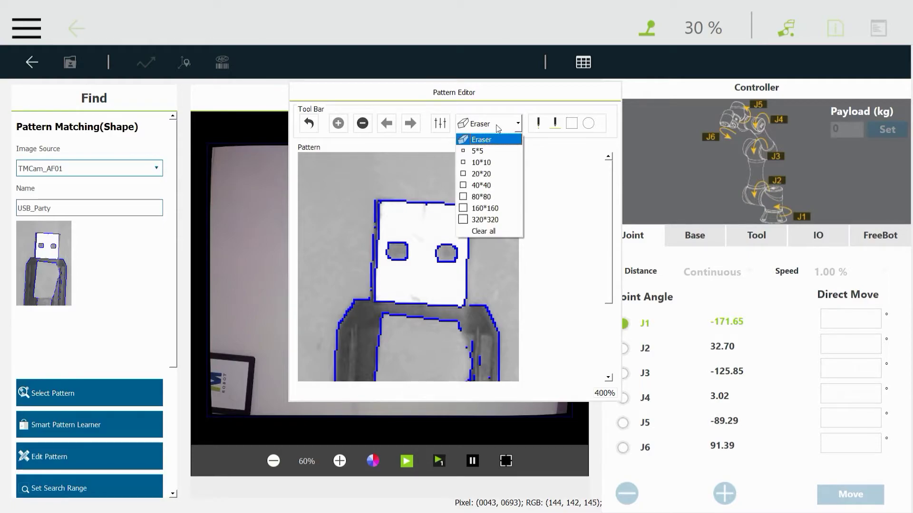
click(483, 185)
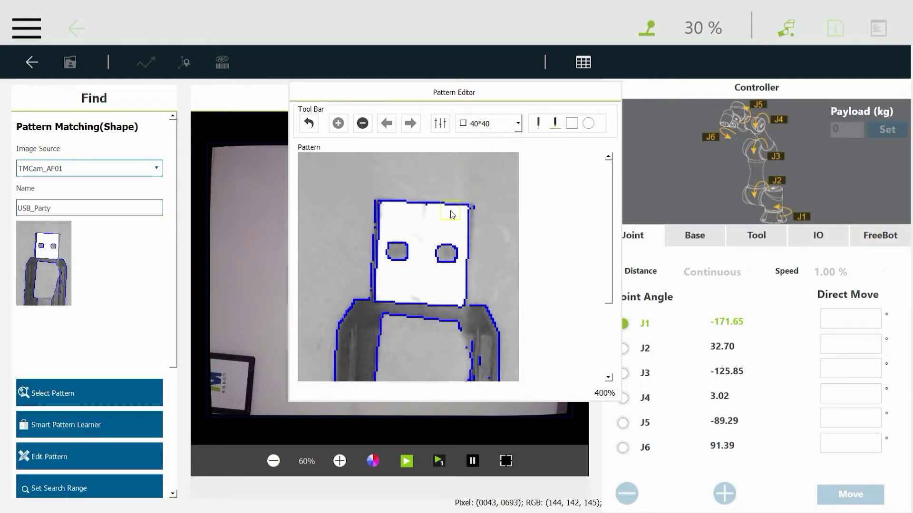
click(412, 243)
mouse_move(412, 246)
mouse_down()
mouse_move(394, 250)
mouse_move(452, 248)
mouse_move(447, 264)
mouse_up()
Step: Erase the stray edges near the pattern's lower end and along the lower right of the stick's body
scroll(448, 267, down, 5)
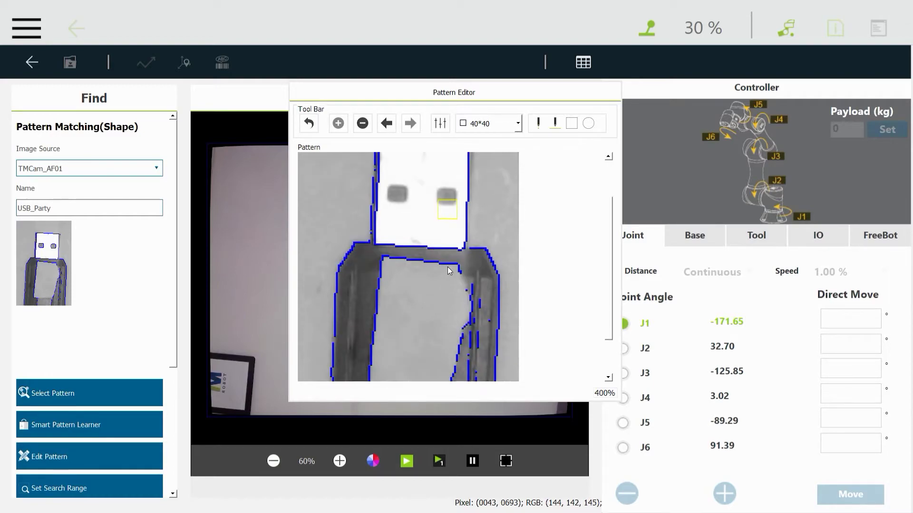
click(441, 369)
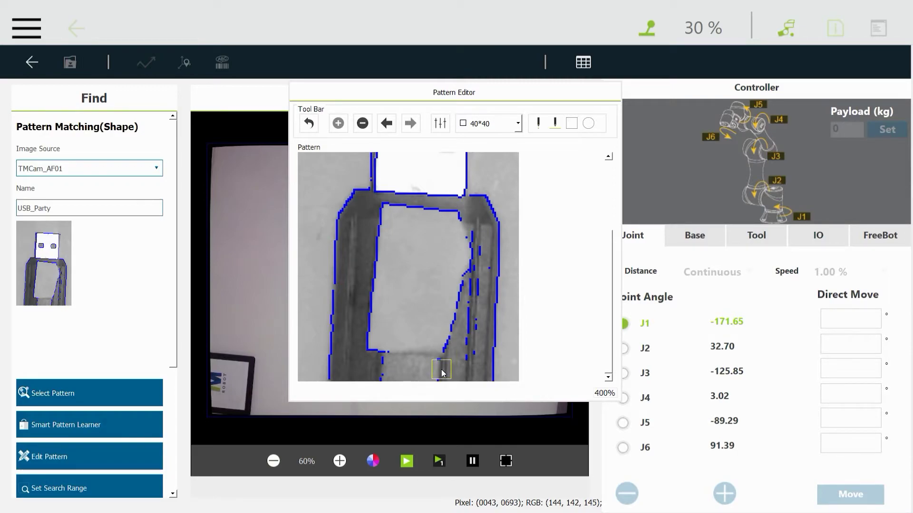
click(380, 370)
drag(476, 358, 473, 315)
Step: Erase the remaining stray edges inside the body's right side with the 10*10 eraser and update the pattern
click(497, 124)
click(482, 163)
drag(481, 246, 472, 292)
click(490, 268)
scroll(452, 206, up, 3)
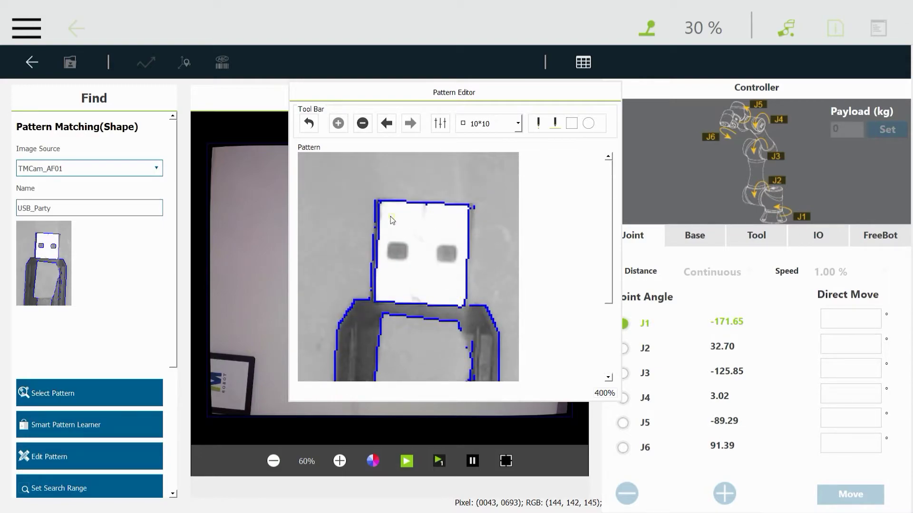
scroll(470, 306, down, 3)
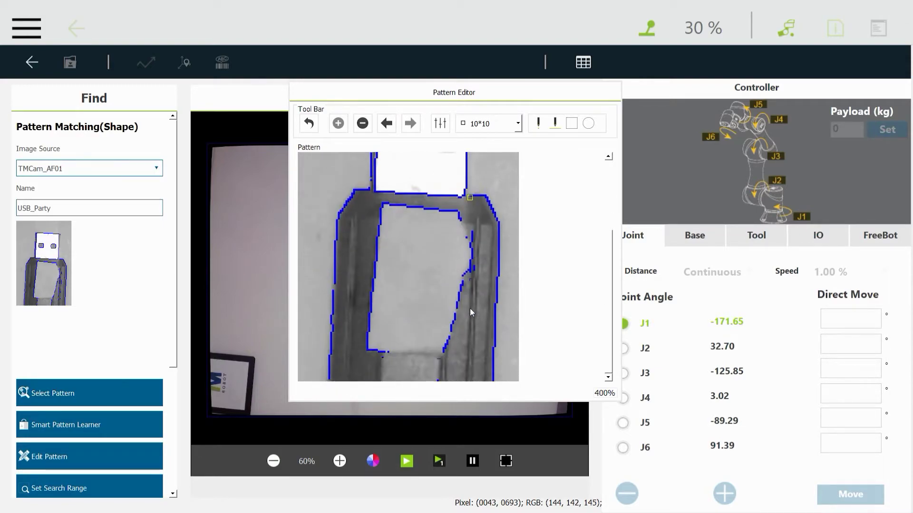
click(308, 125)
click(308, 128)
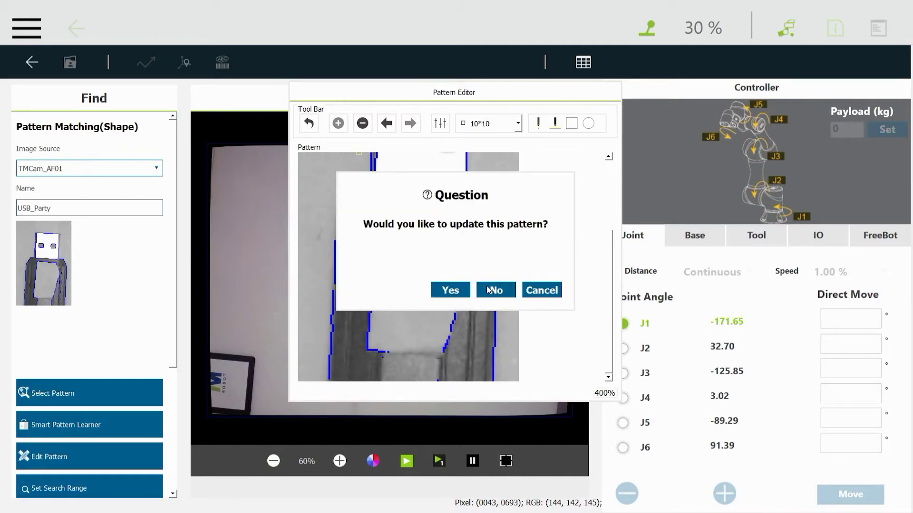
click(451, 290)
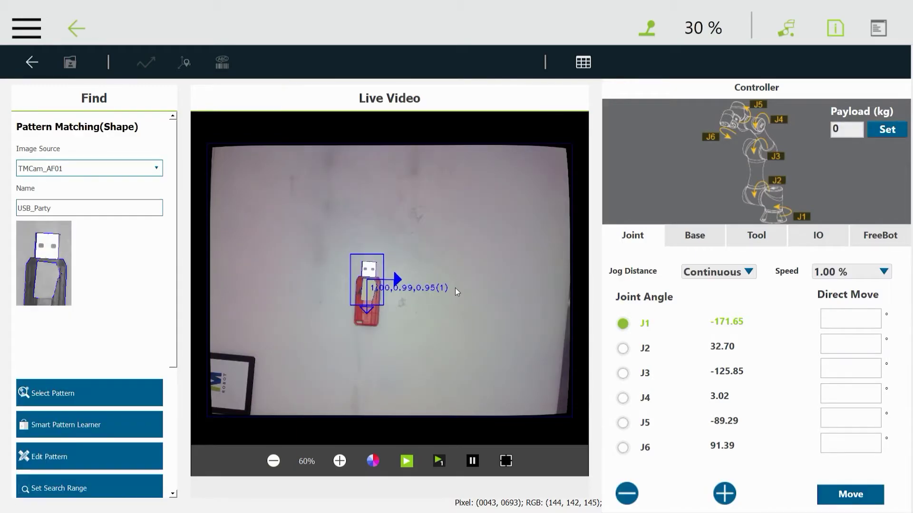
Step: Set the pattern's location range to a rectangle covering almost the whole camera image
drag(174, 329, 173, 396)
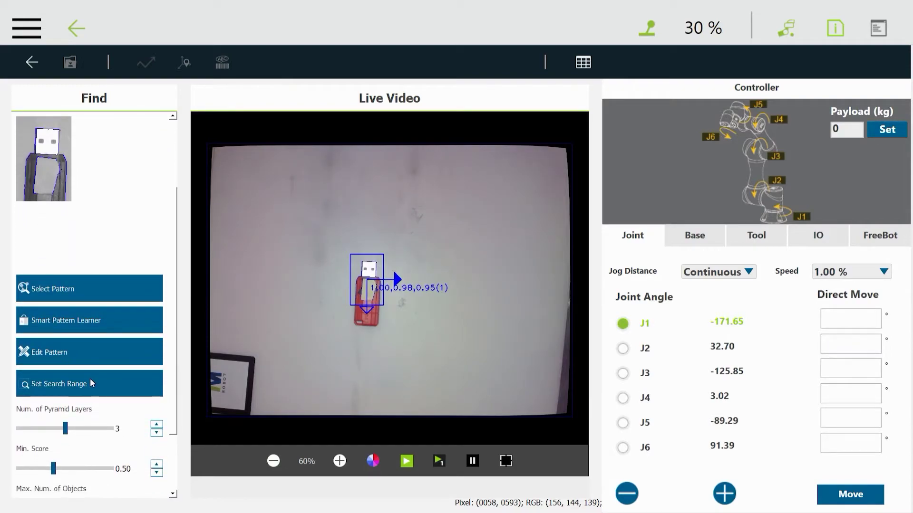
click(47, 391)
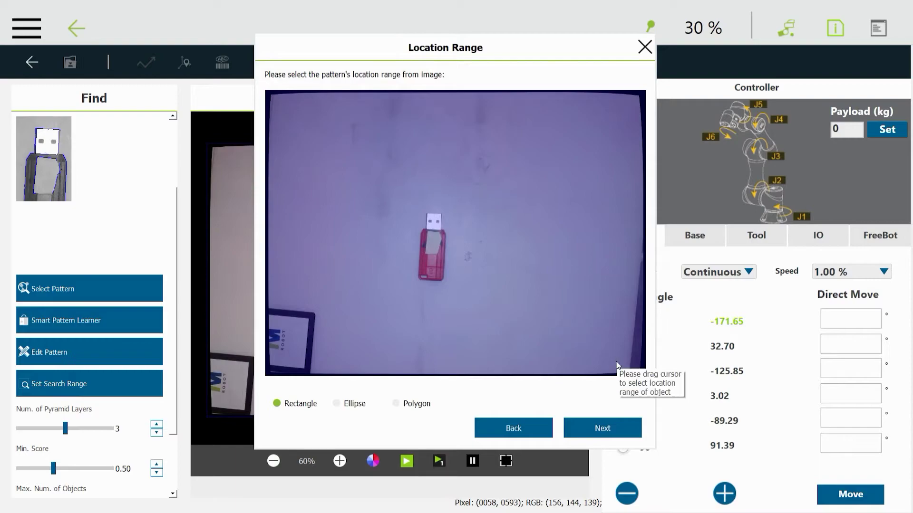
drag(361, 182, 517, 321)
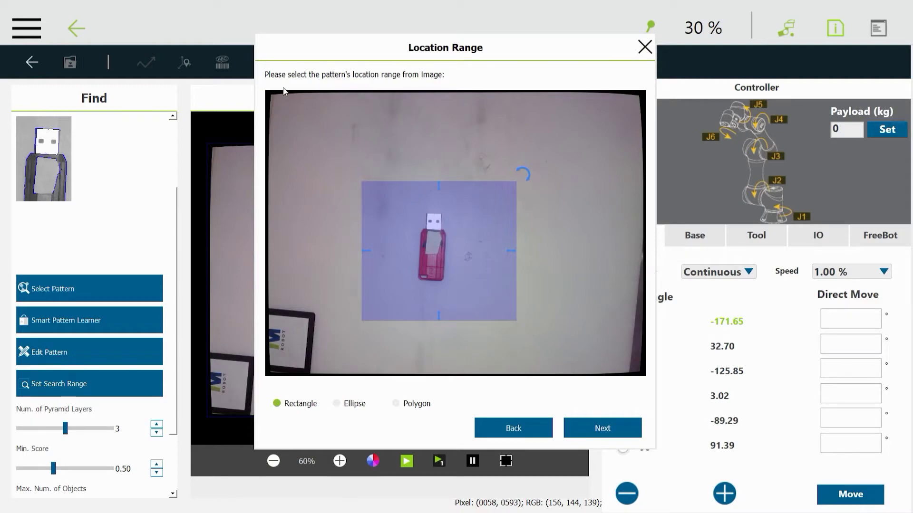
drag(271, 95, 643, 375)
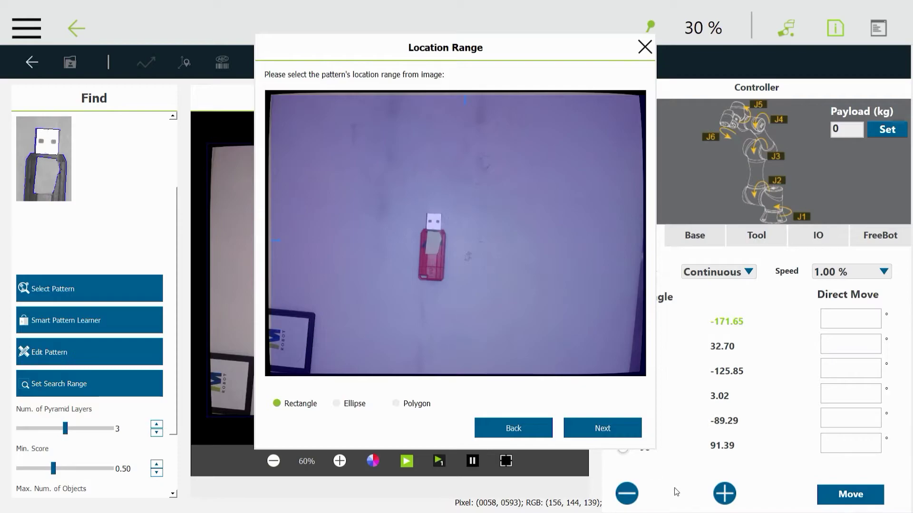
click(602, 429)
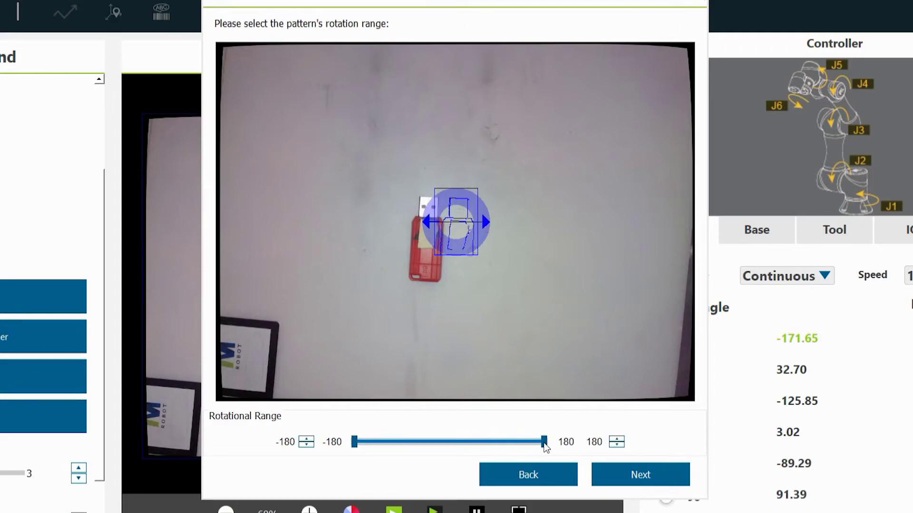
Step: Try an upper rotation limit of 2, then set the rotational range to -180 to 180 and accept it
drag(544, 442, 453, 431)
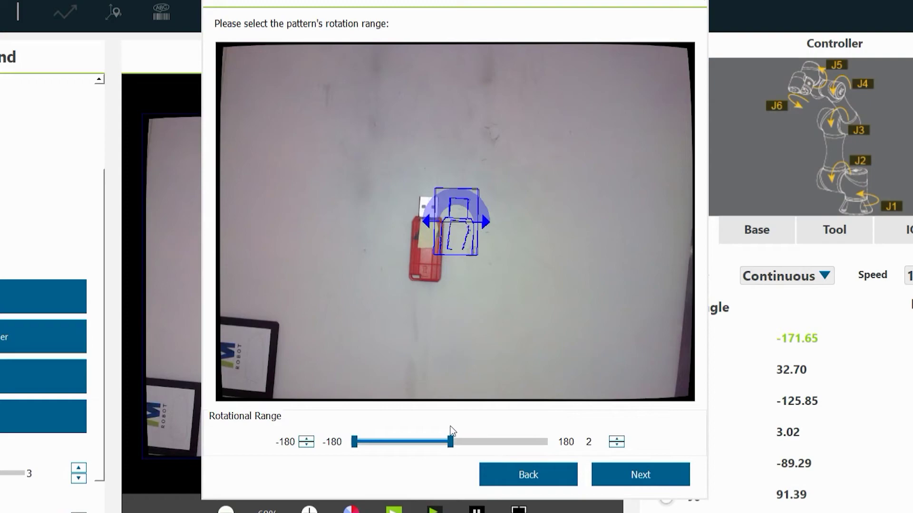
drag(452, 431, 568, 447)
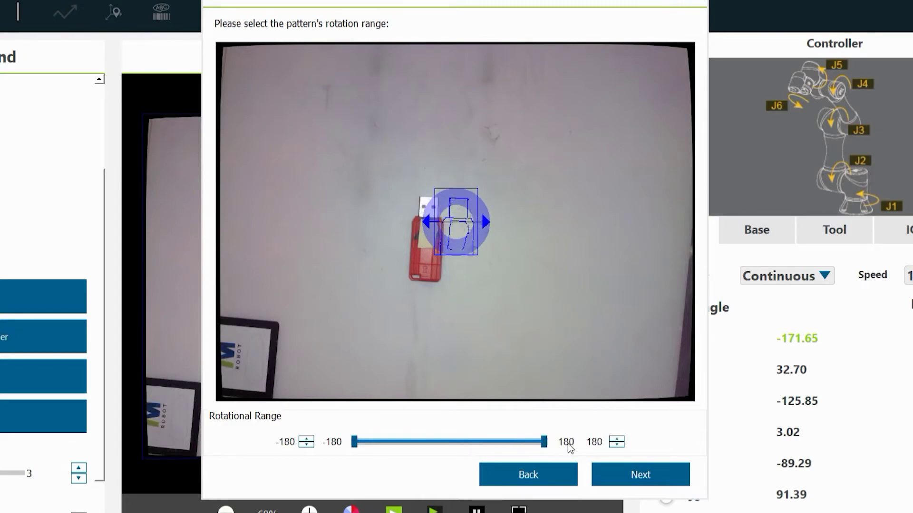
click(644, 480)
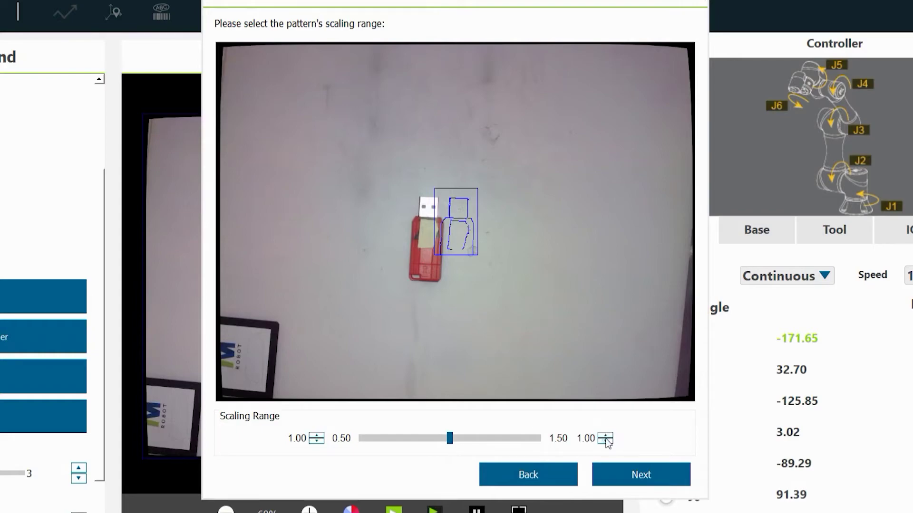
Step: Set the upper scaling limit to 1.00 and complete the pattern's search range
click(606, 436)
click(607, 435)
click(605, 442)
click(605, 442)
click(605, 442)
click(605, 442)
click(606, 442)
click(606, 442)
click(606, 442)
click(605, 442)
click(605, 443)
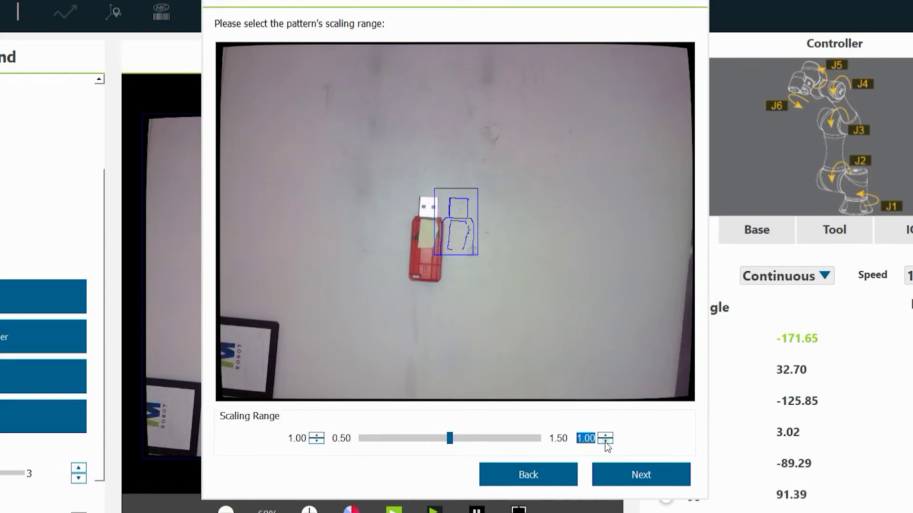
click(639, 478)
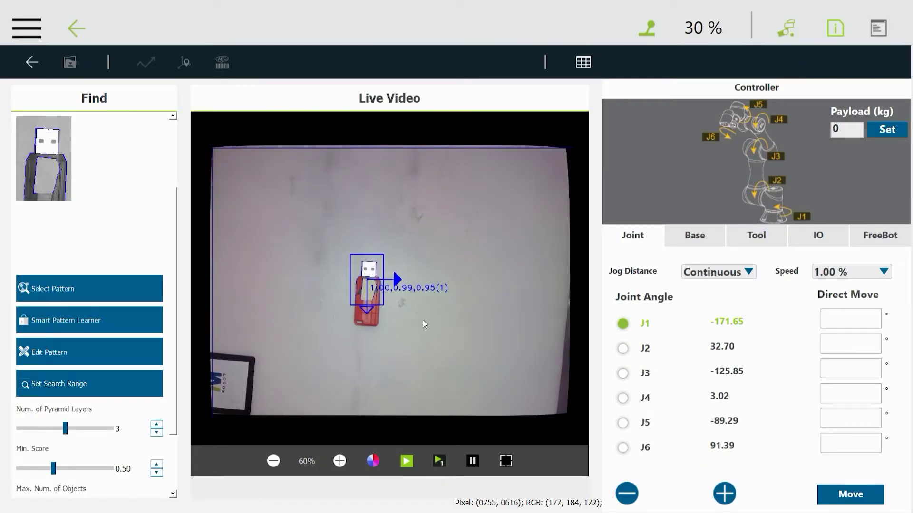
Step: Return from the Find settings to the job flow, save the vision job as FindUSB04 in project VidManPnP01, and leave it
drag(176, 370, 176, 435)
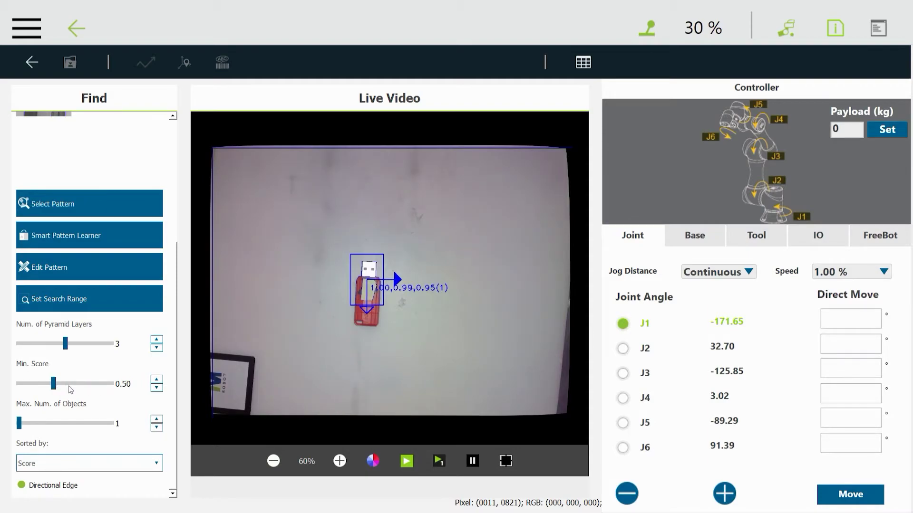
scroll(104, 386, down, 2)
scroll(103, 386, up, 2)
click(31, 65)
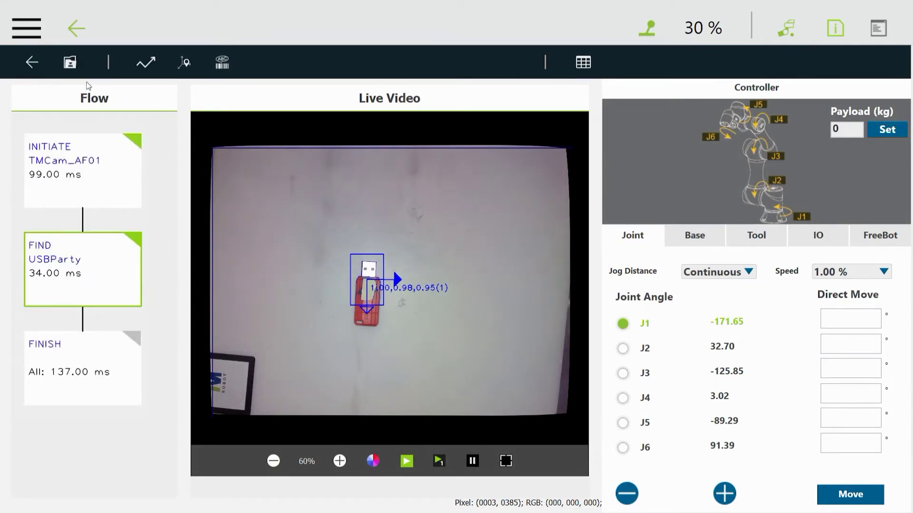
click(70, 64)
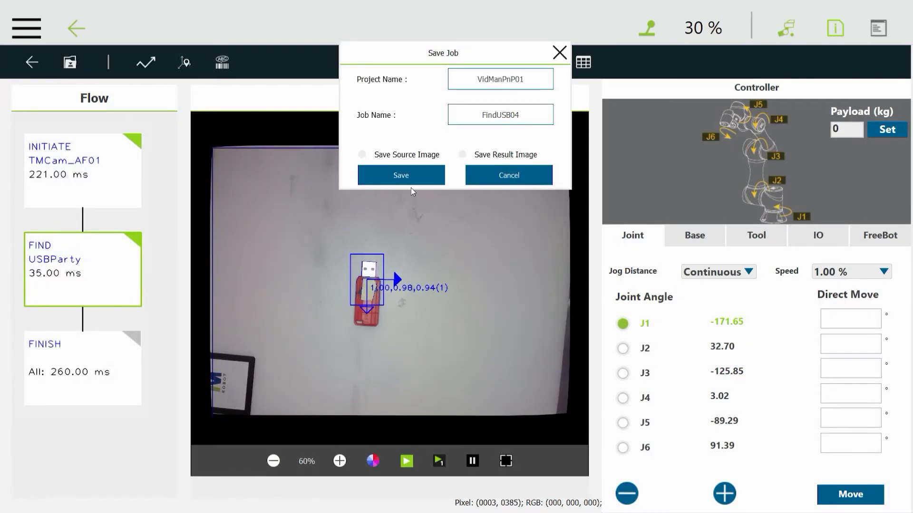
click(414, 178)
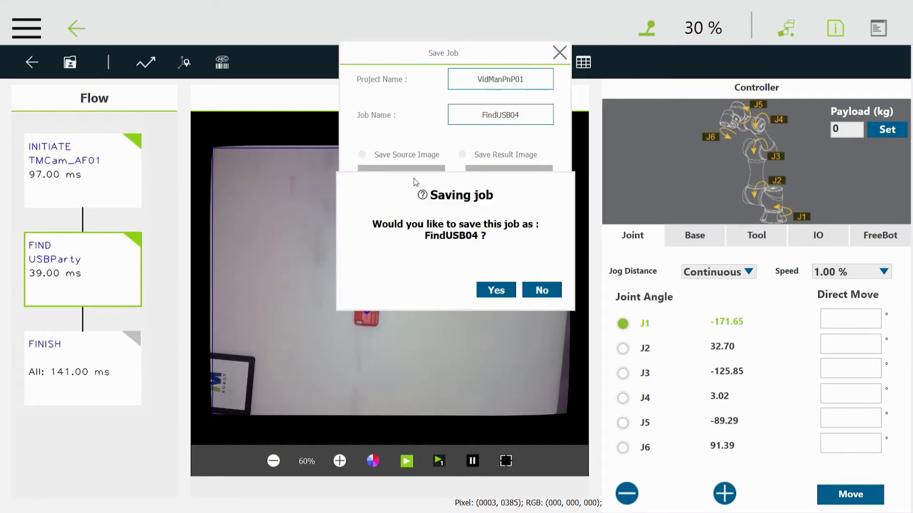
click(496, 290)
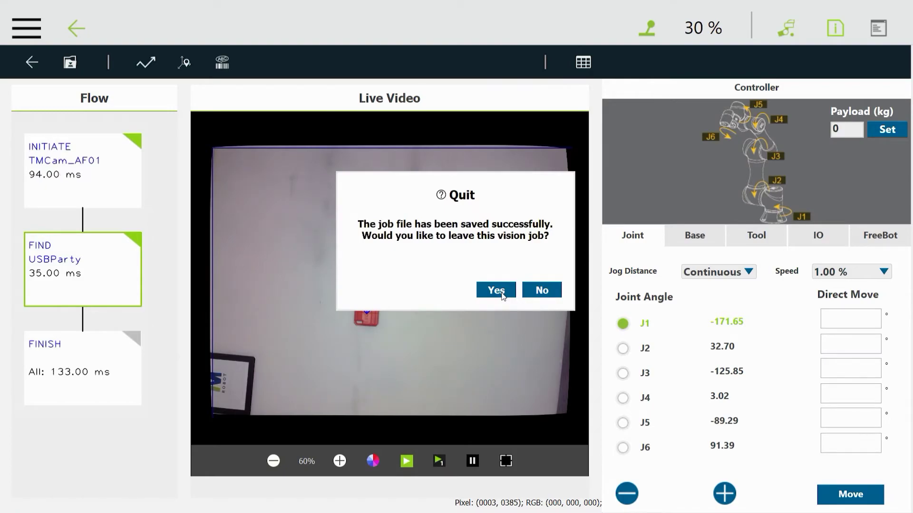
click(502, 294)
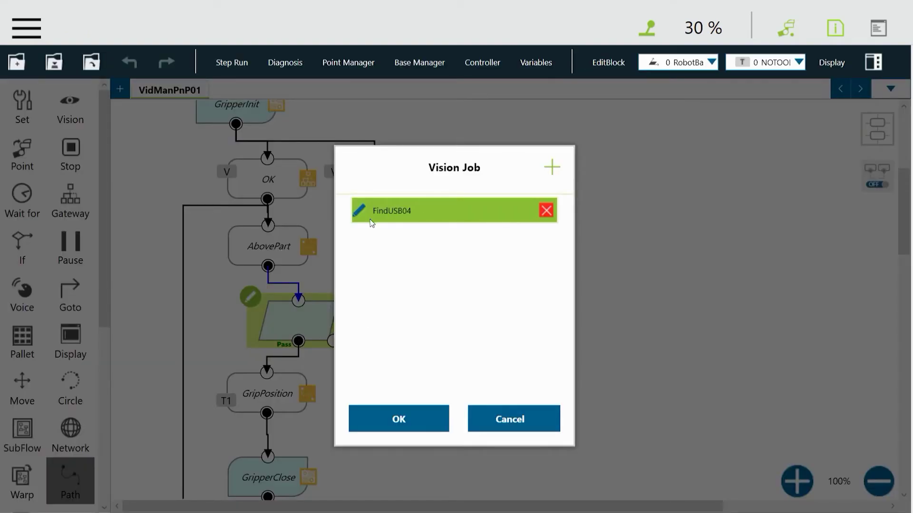
Step: Assign the FindUSB04 job to the vision node between AbovePart and GripPosition and accept the node settings
click(400, 421)
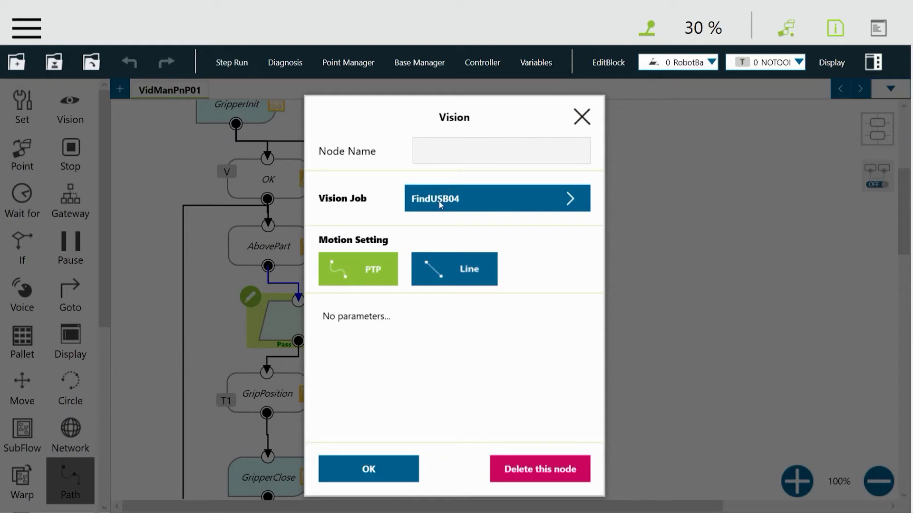
click(367, 473)
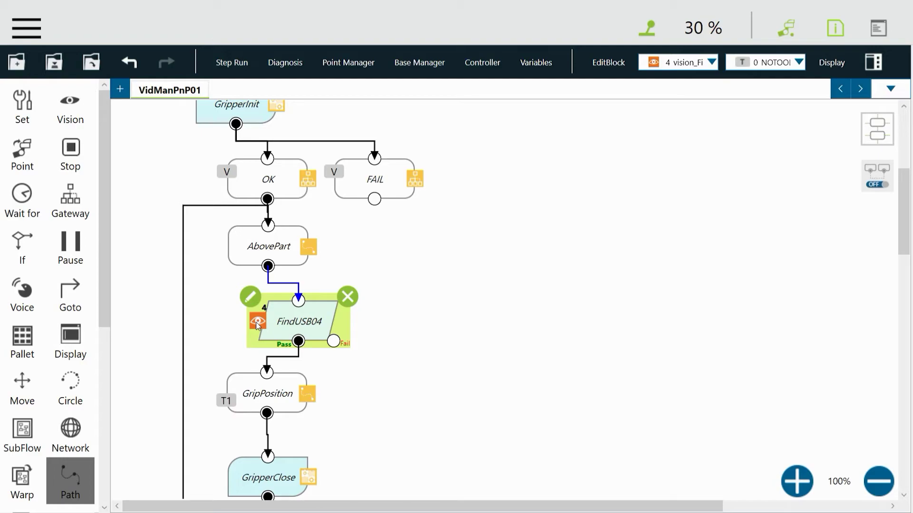
Step: Overwrite the GripPosition point with the robot's current pose in the Point Manager
click(270, 397)
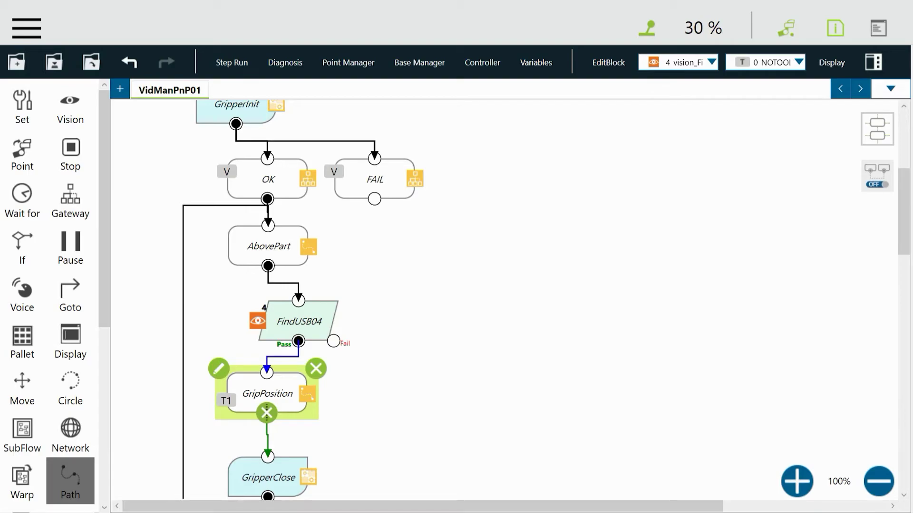
drag(912, 23, 623, 15)
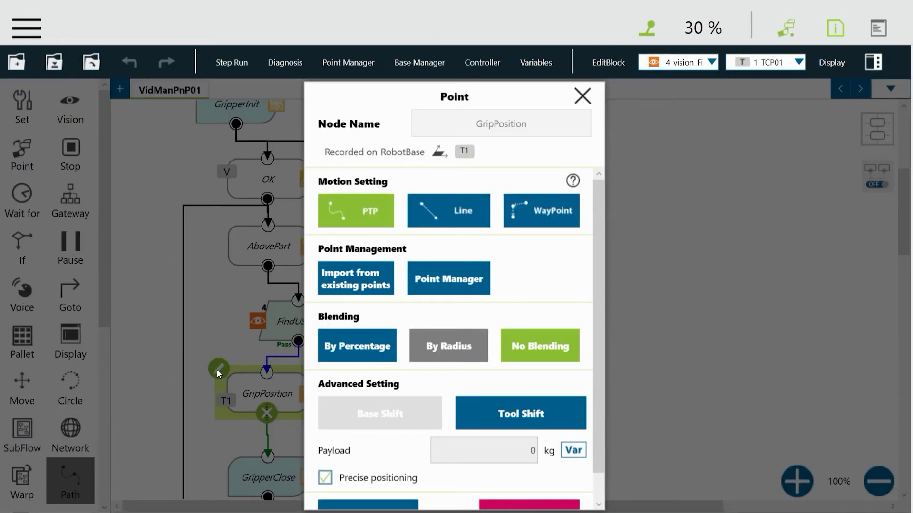
click(434, 284)
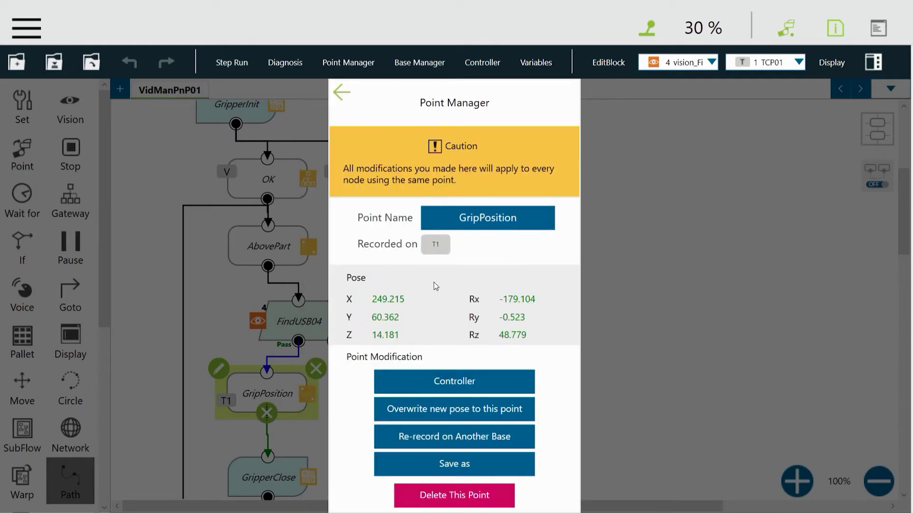
click(437, 413)
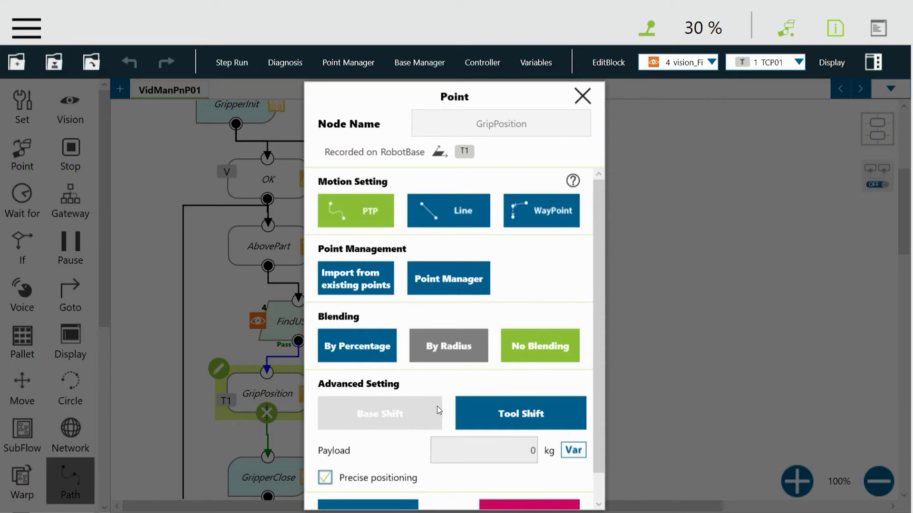
Step: Re-record the GripPosition point on the vision_FindUSB04 base and accept the point node settings
click(443, 284)
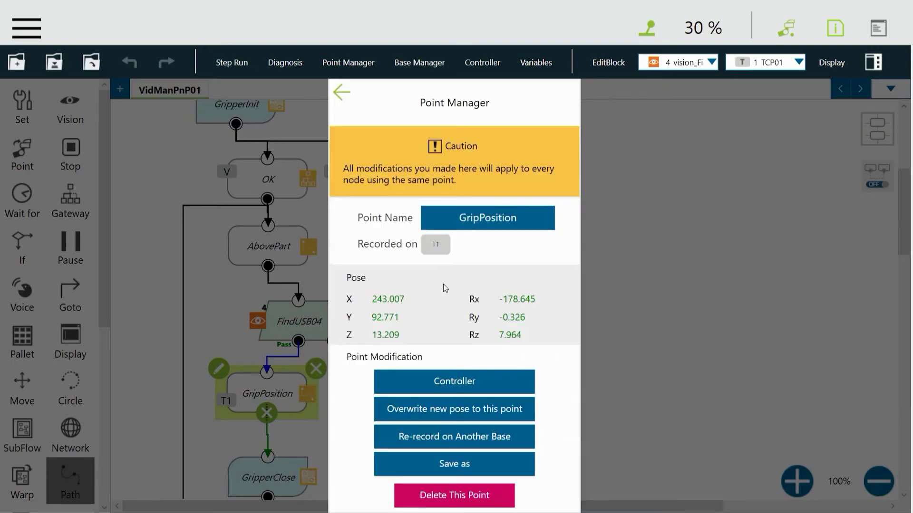
click(430, 440)
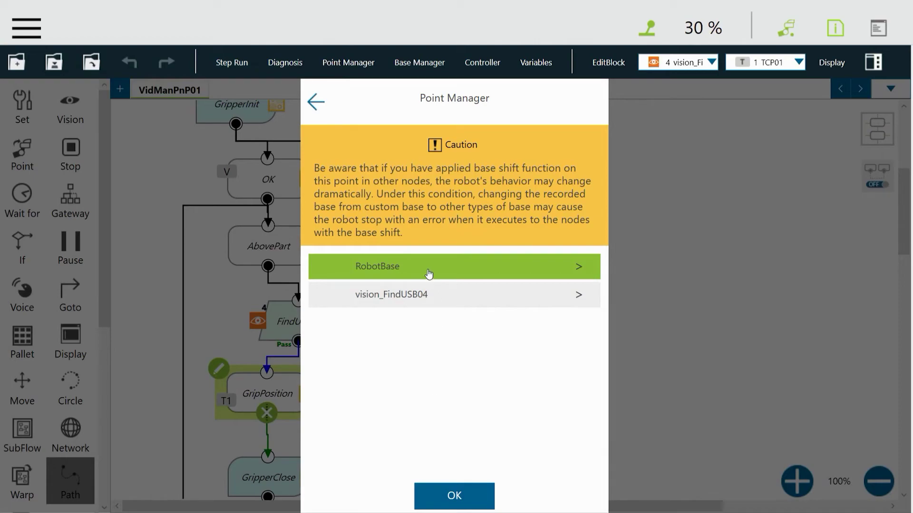
click(408, 303)
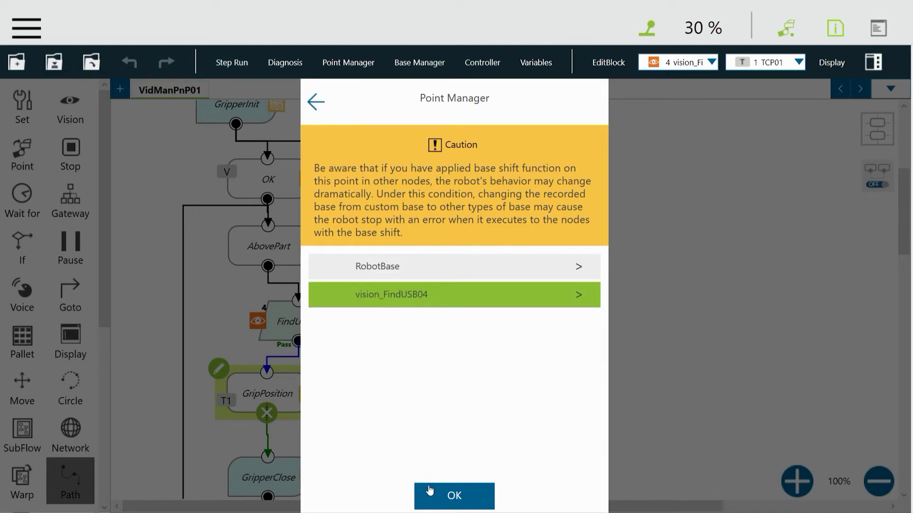
click(454, 497)
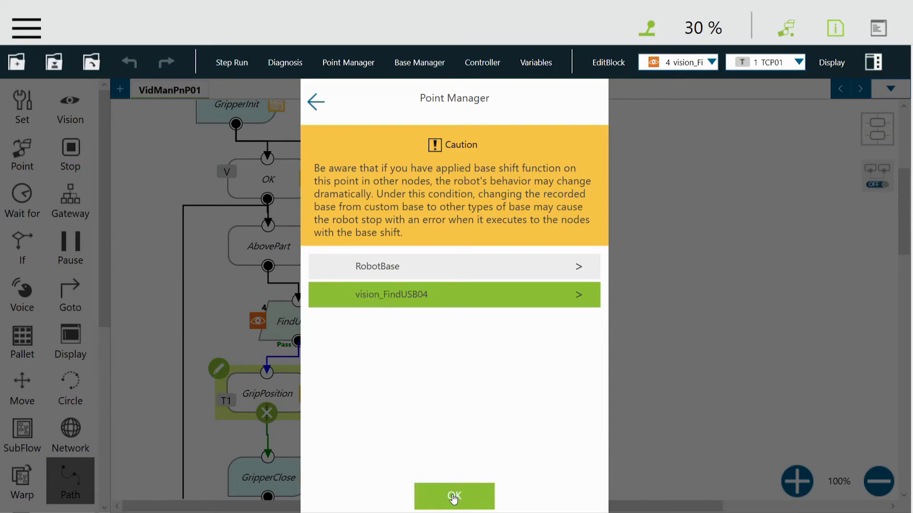
scroll(419, 474, down, 1)
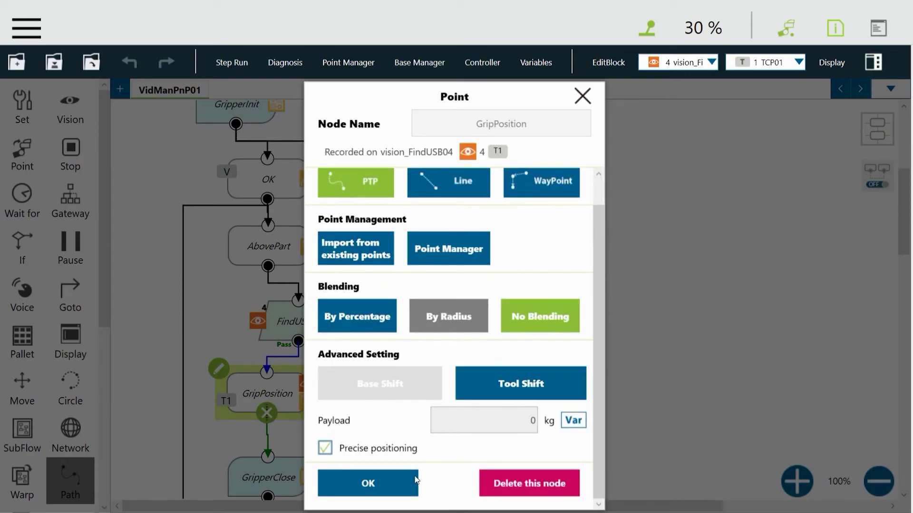
click(371, 484)
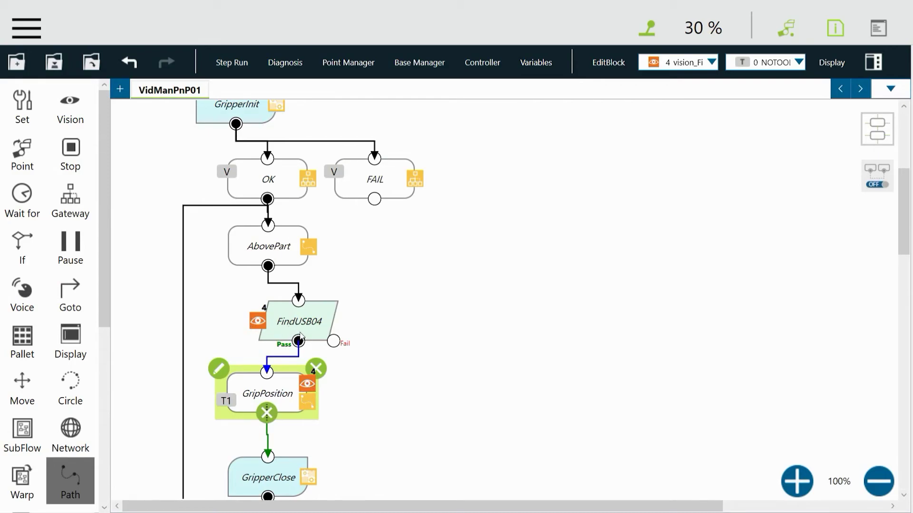
Step: Examine the flow from FindUSB04 down to the GripperOpen outcomes, and switch to the Camera app for the live robot view
scroll(303, 410, down, 2)
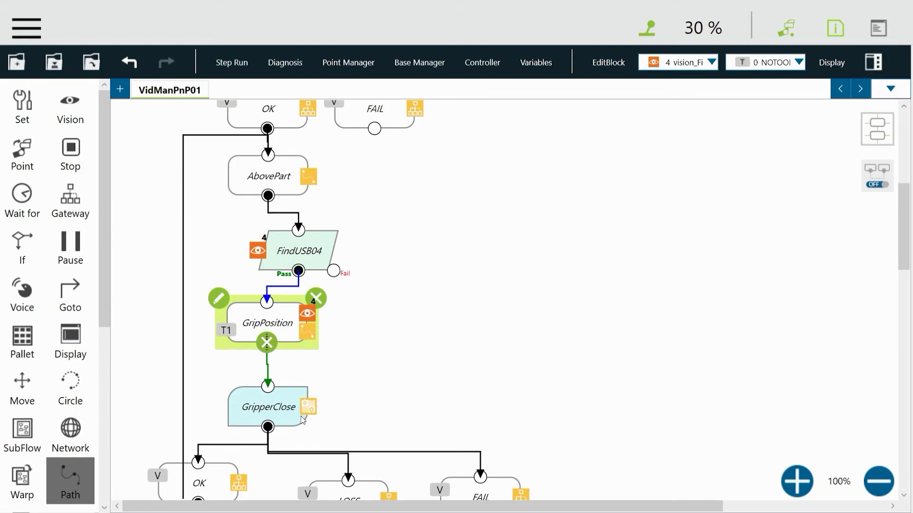
scroll(276, 415, down, 1)
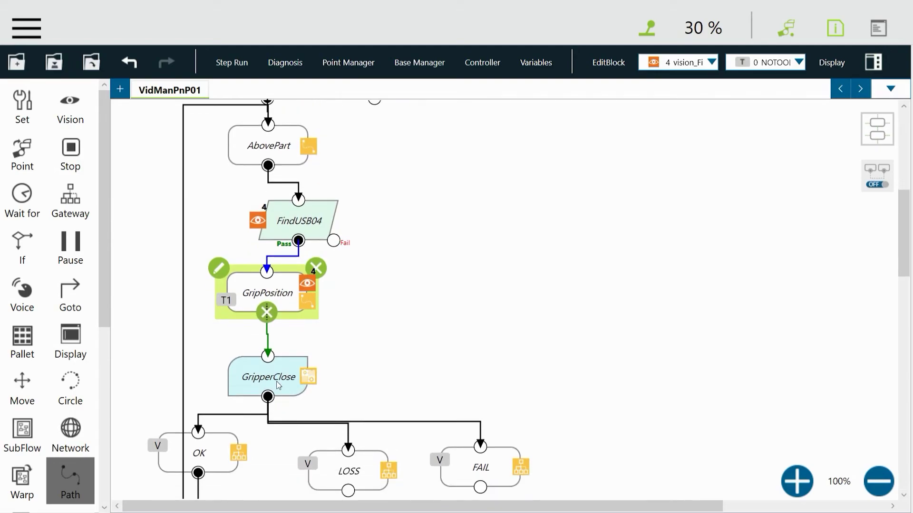
scroll(278, 386, down, 4)
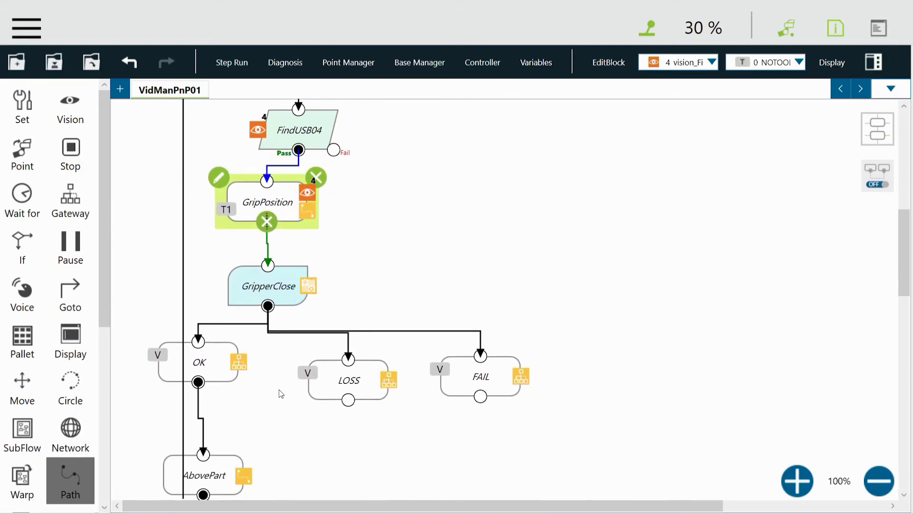
scroll(220, 413, down, 4)
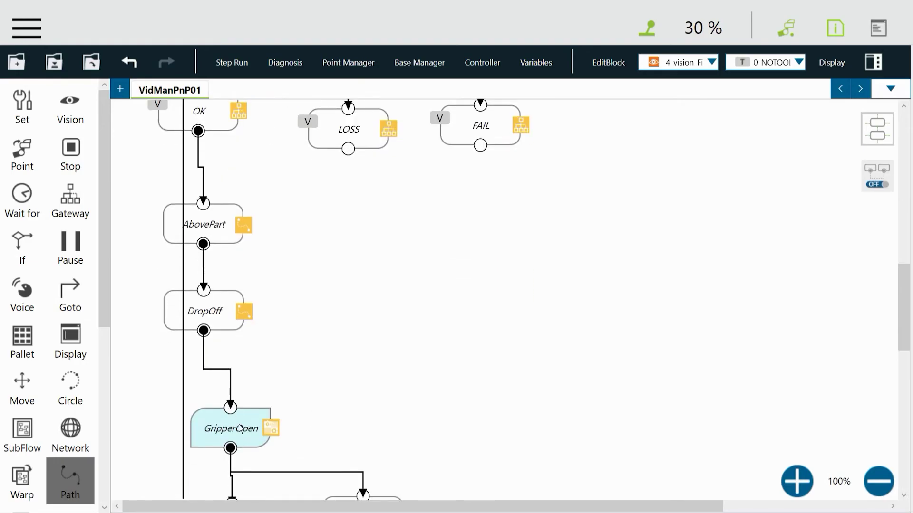
scroll(241, 430, down, 2)
scroll(242, 432, up, 8)
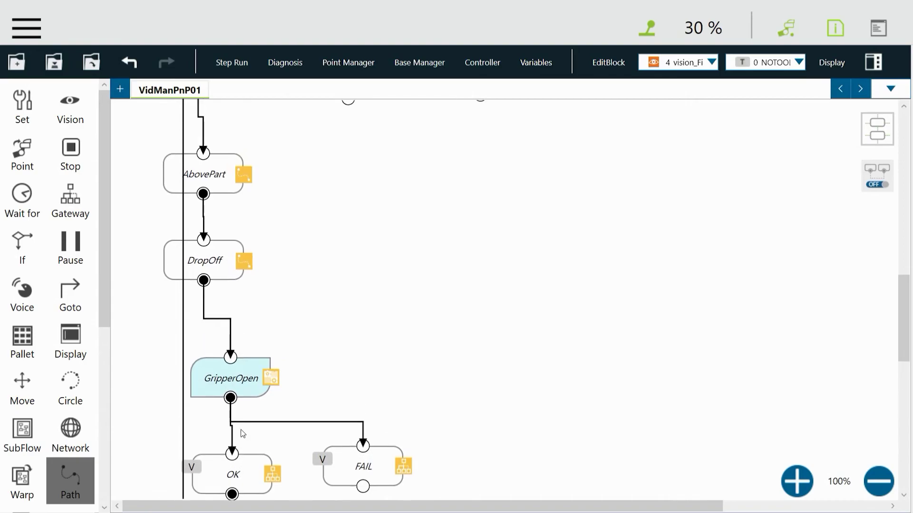
scroll(242, 433, up, 3)
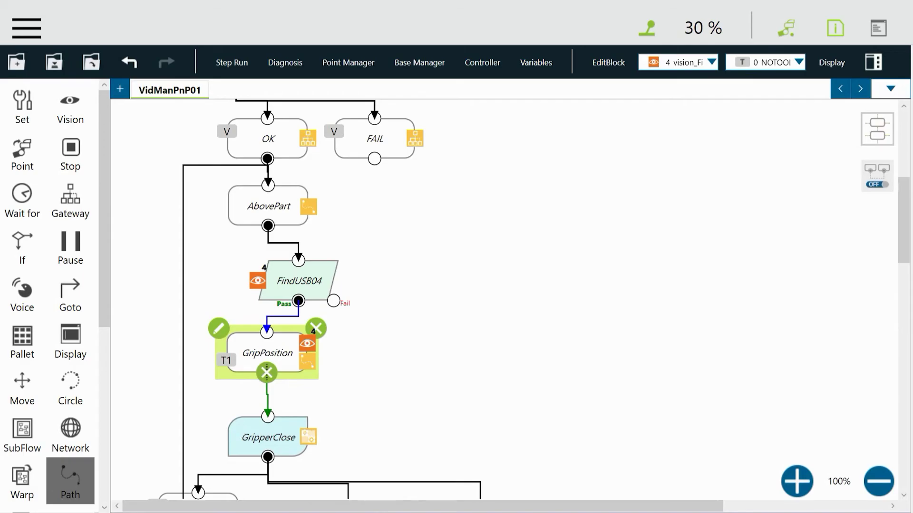
key(alt+Tab)
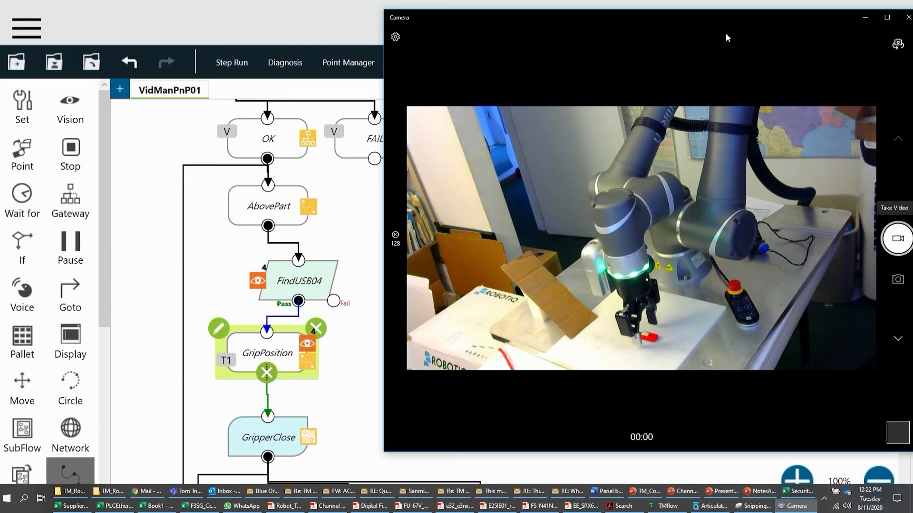